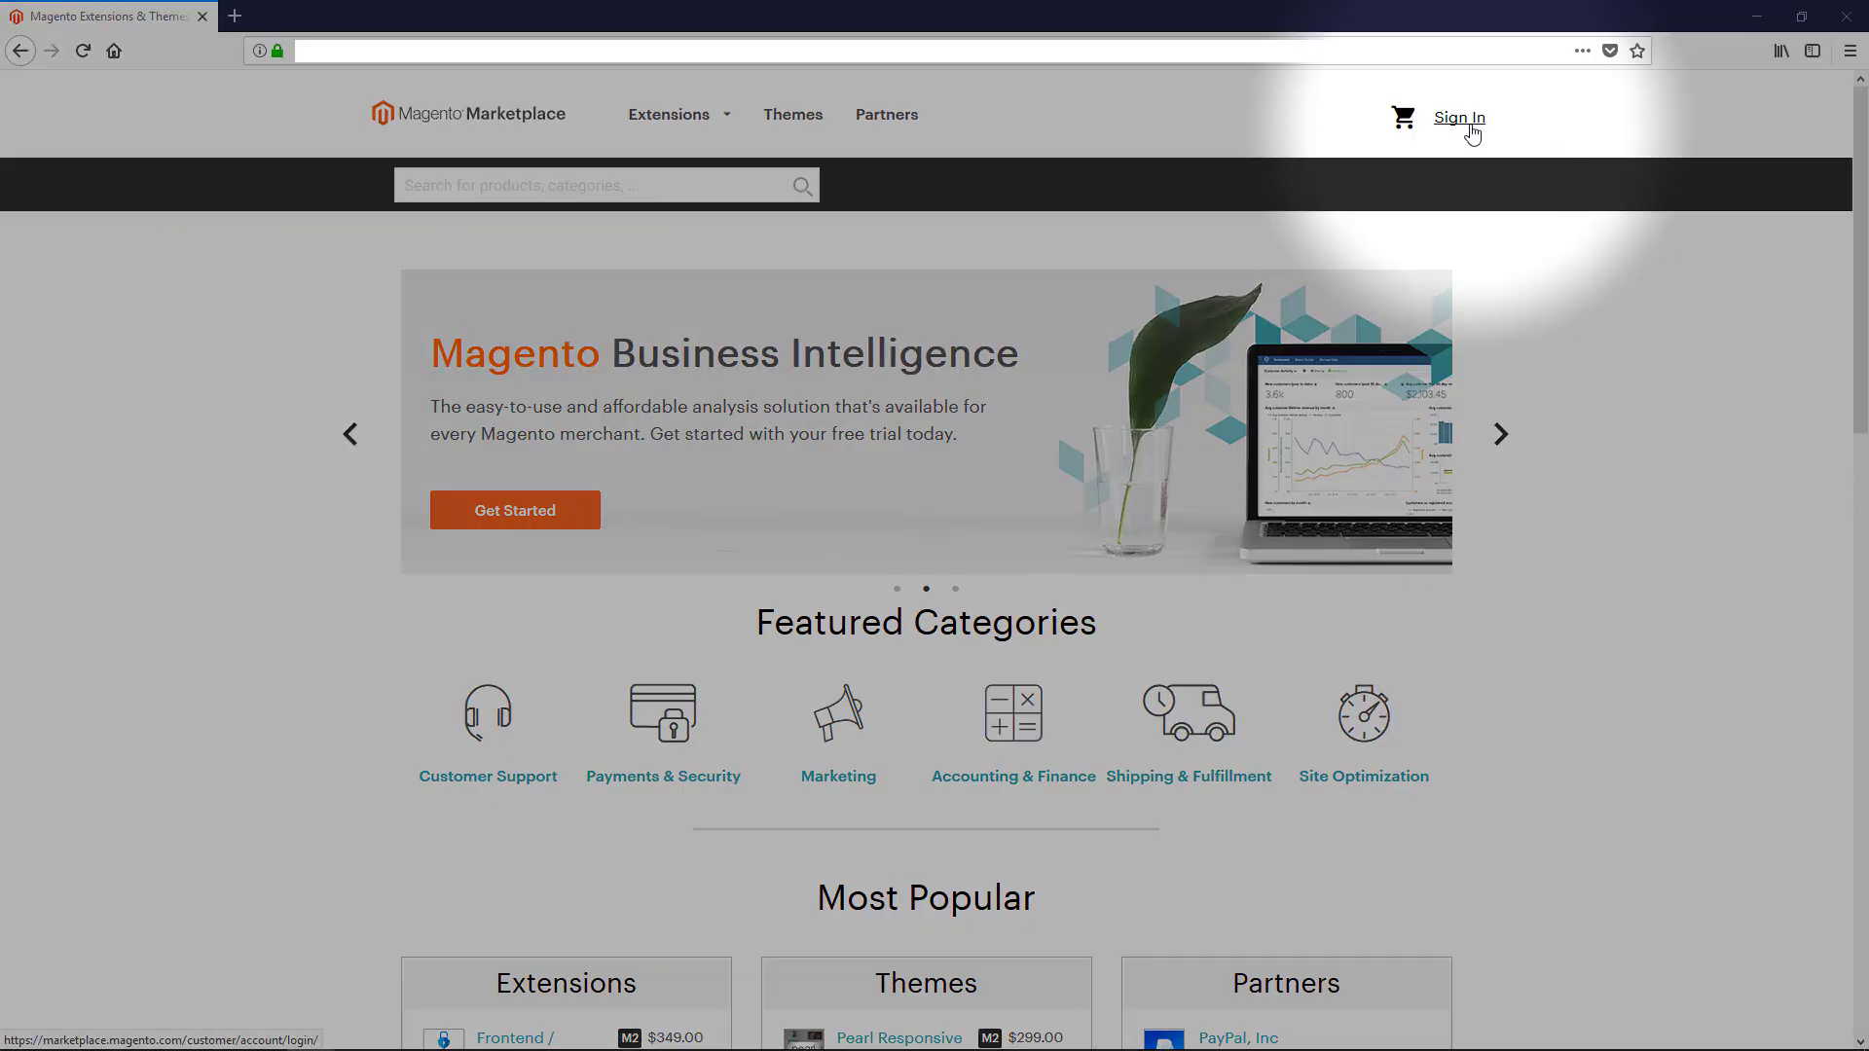
Sign in to Magento Marketplace and open the CleverReach® extension with the Enterprise edition.
left_click(1460, 119)
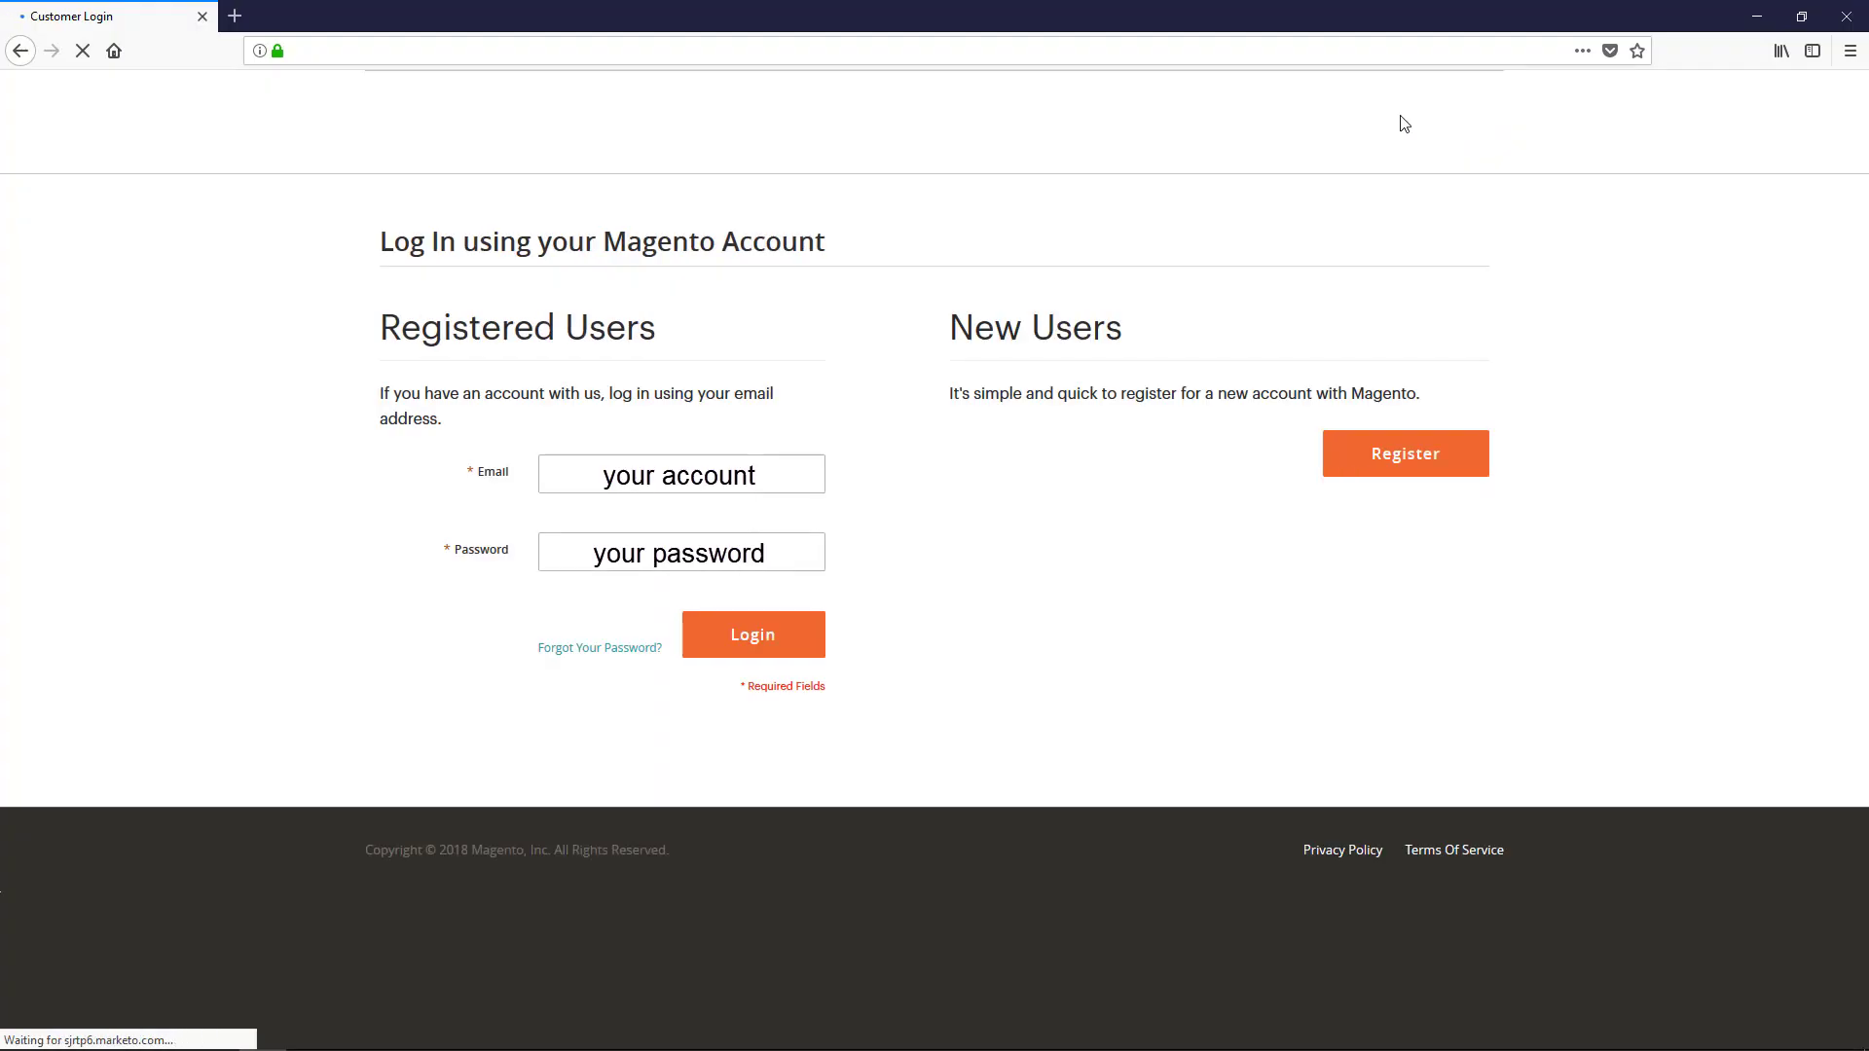
left_click(806, 644)
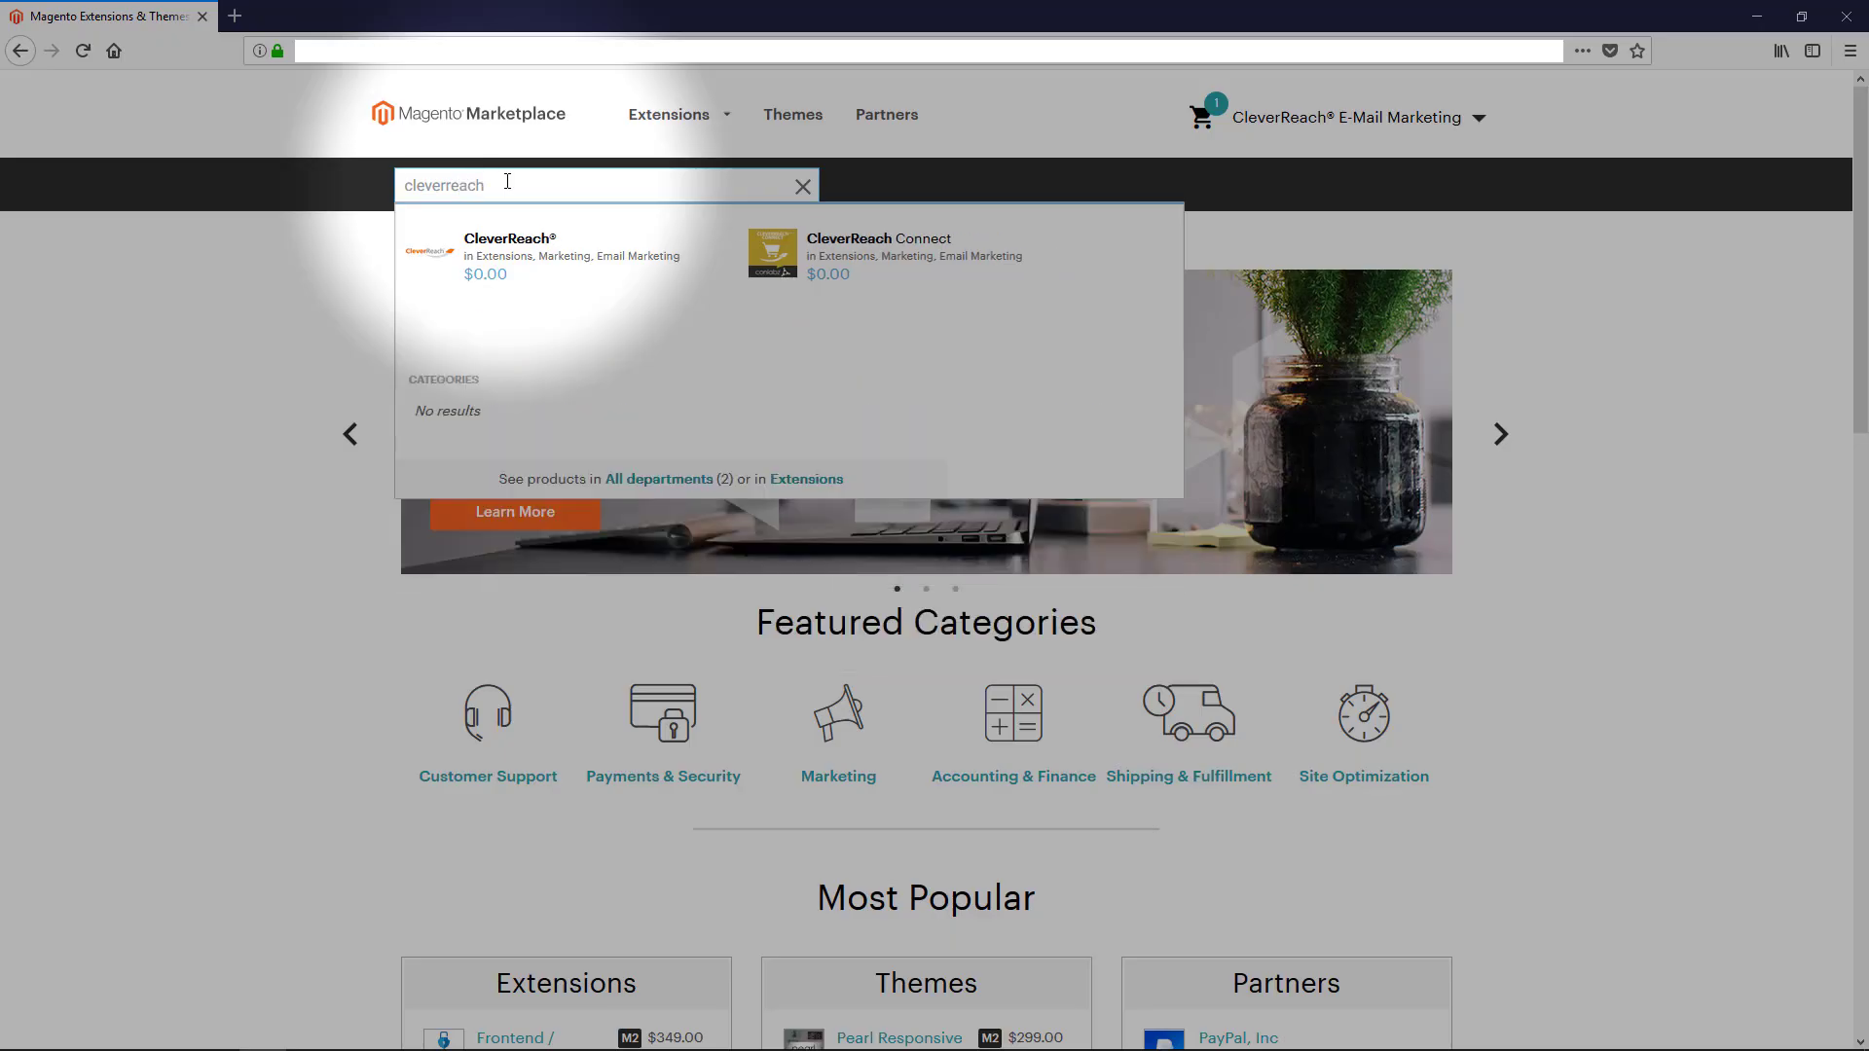
left_click(517, 257)
left_click(1428, 351)
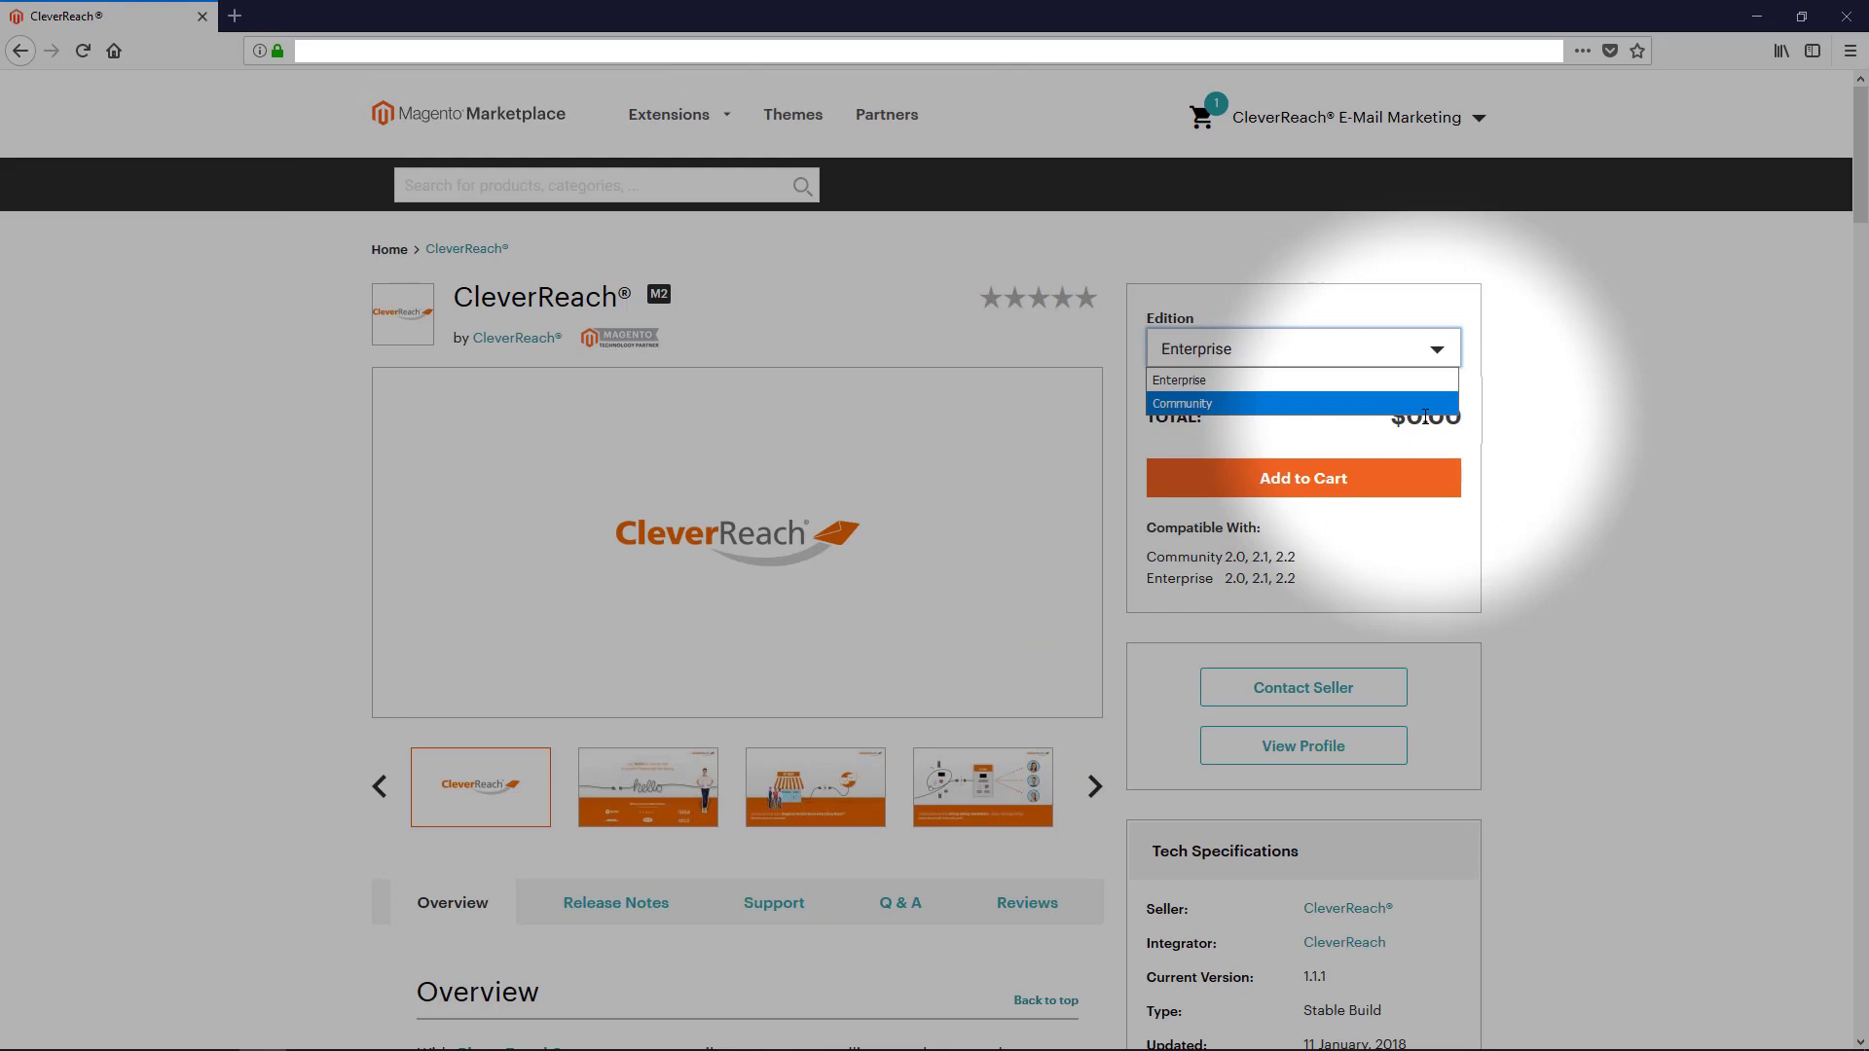
left_click(1429, 379)
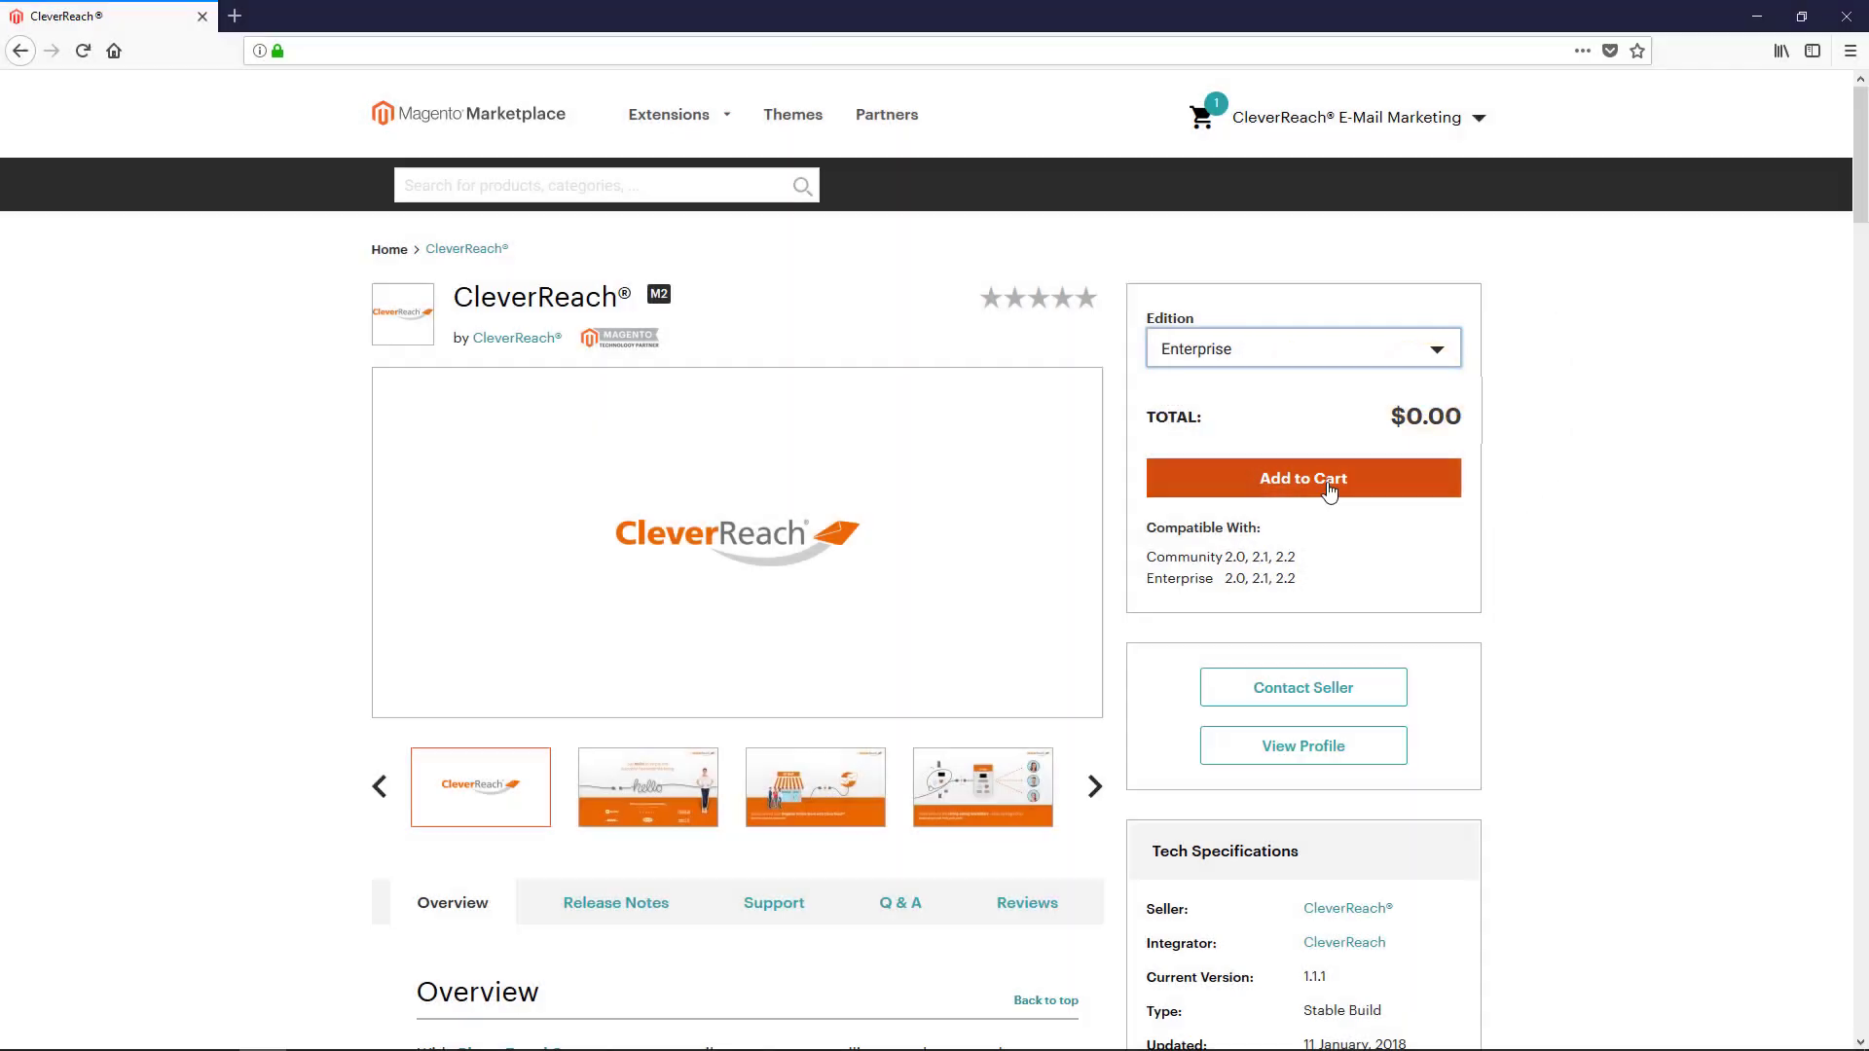
Add the free CleverReach® extension to the cart and place the order.
left_click(1325, 485)
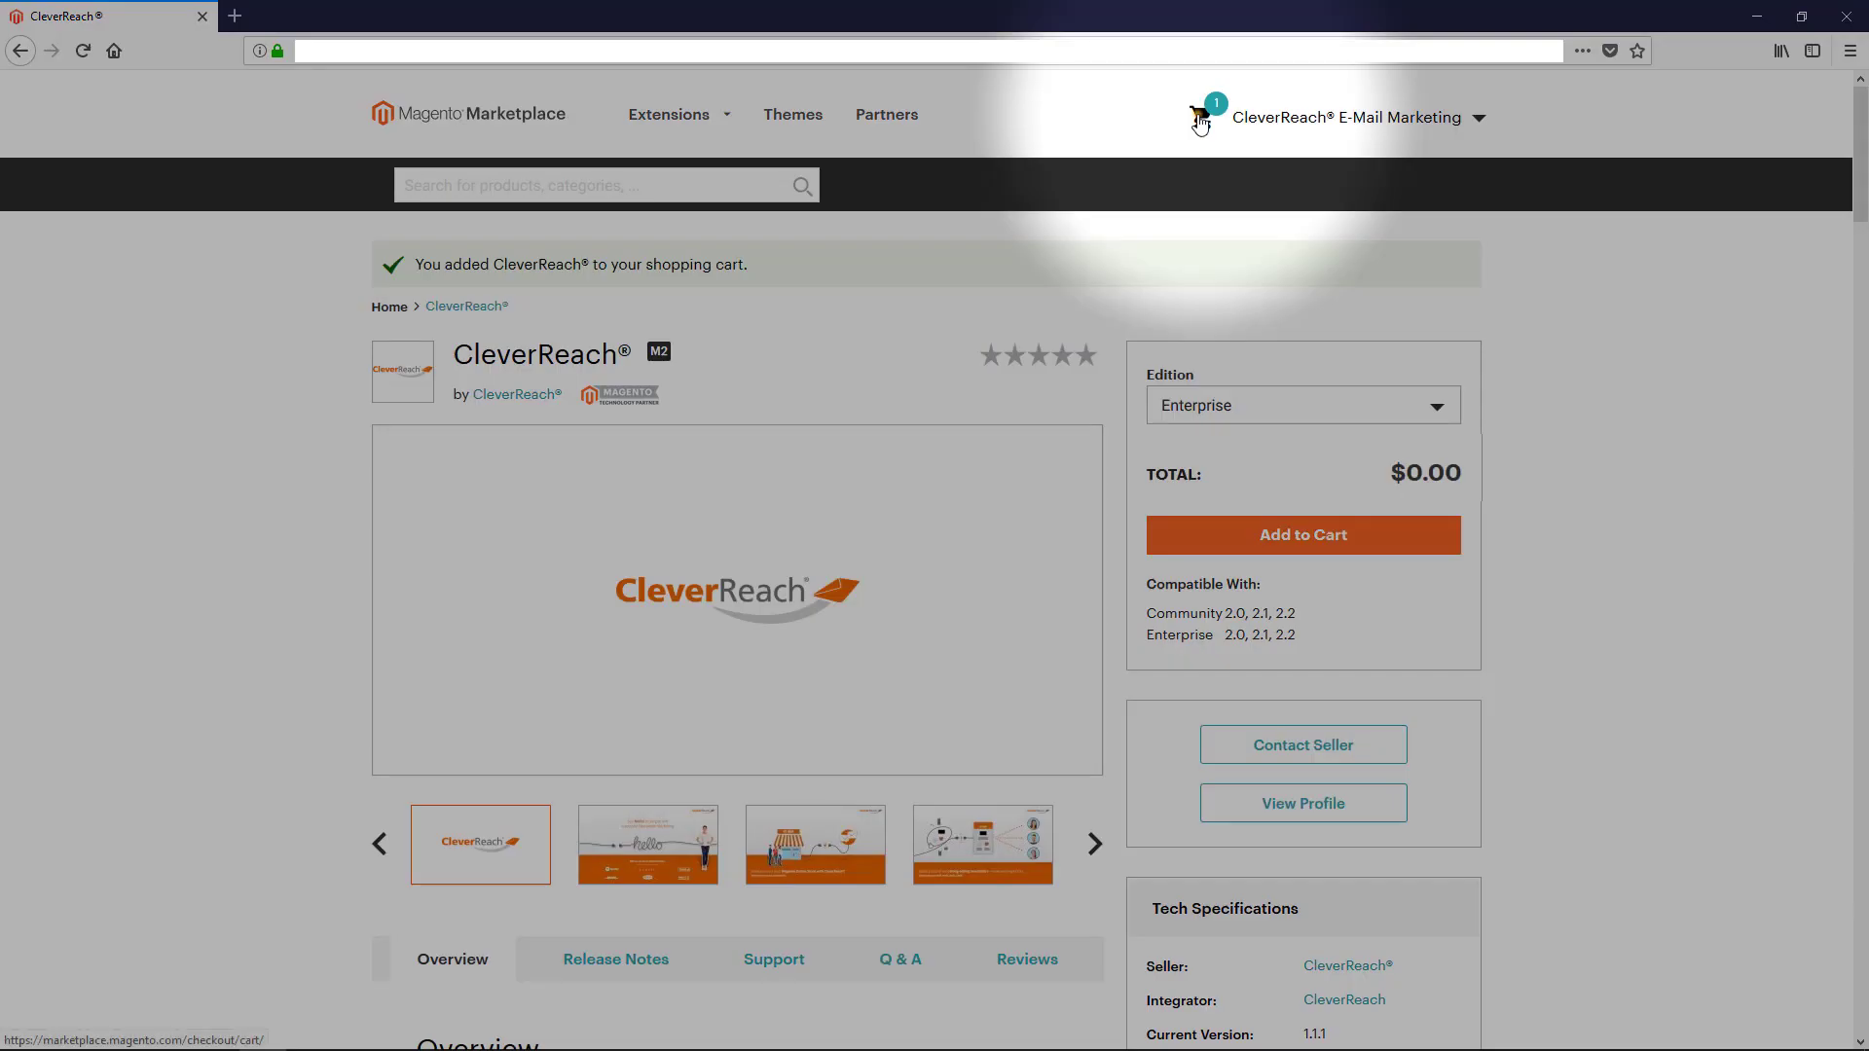
left_click(1200, 118)
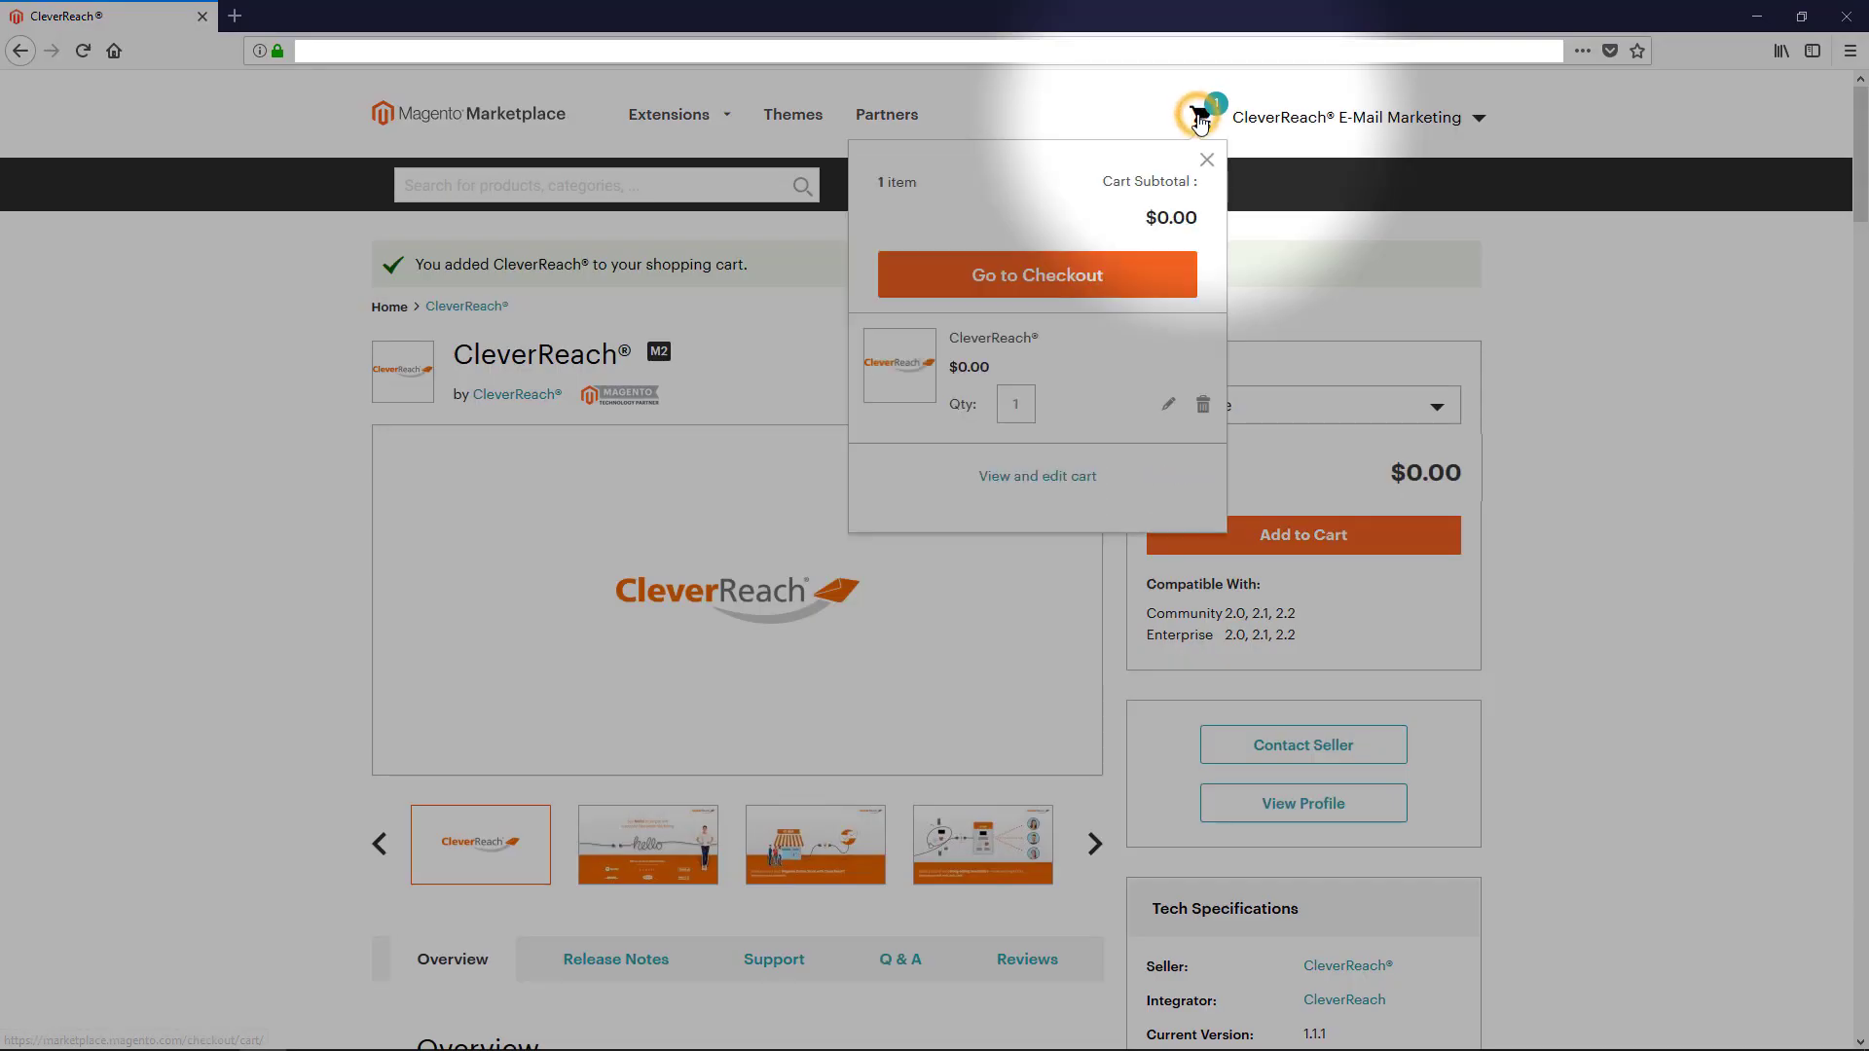
left_click(1034, 287)
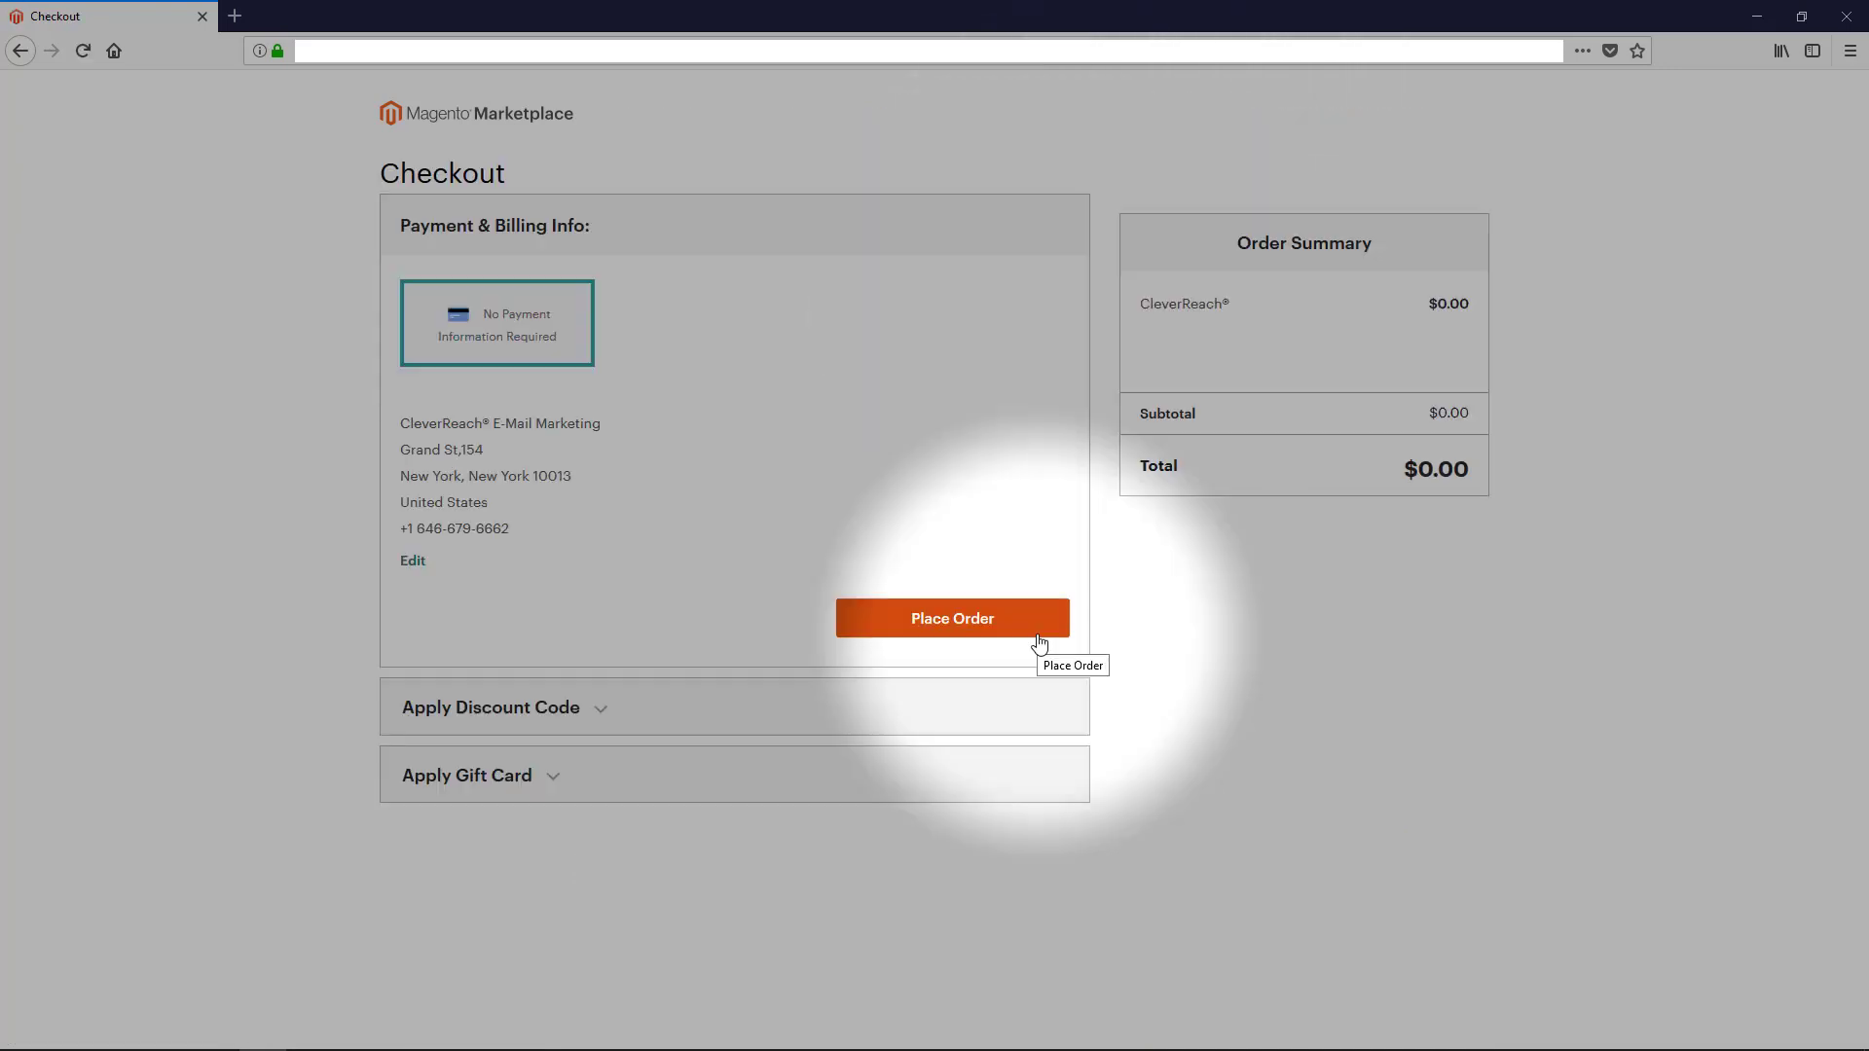
left_click(1038, 627)
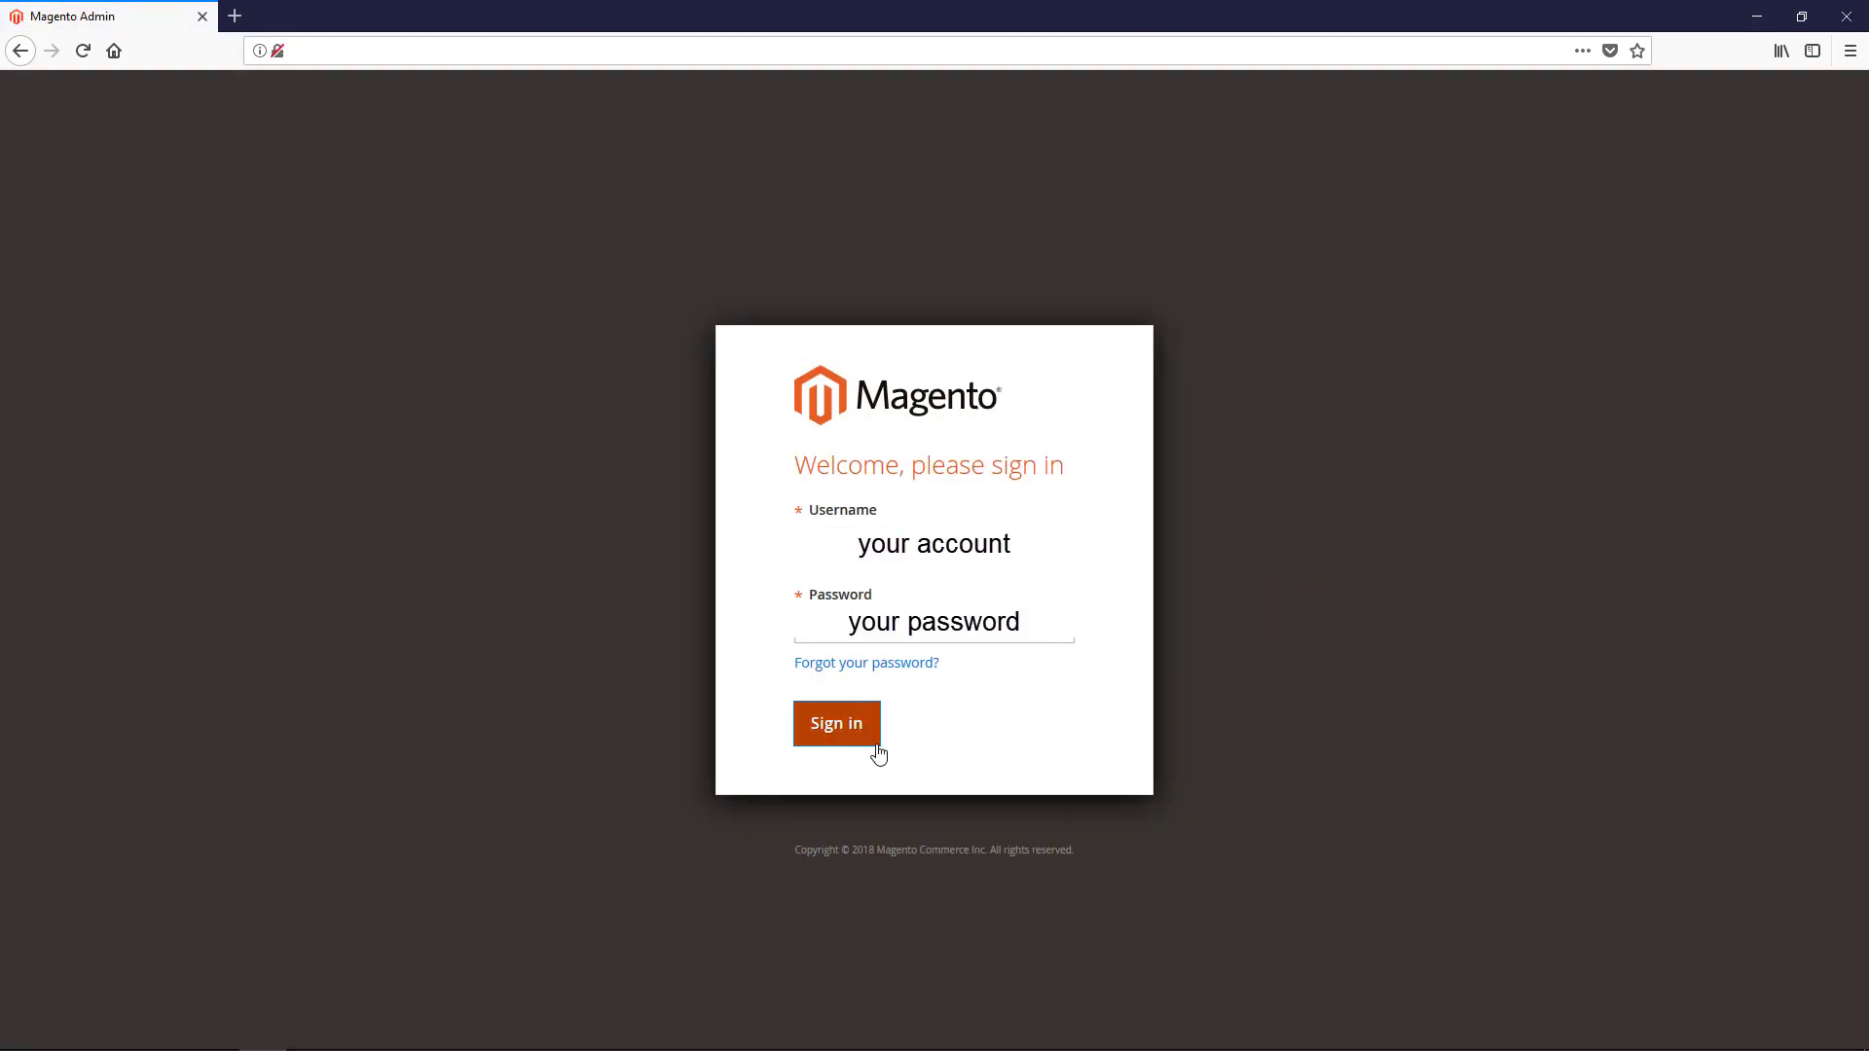
Sign in to Magento Admin and open the Component Manager in the Web Setup Wizard.
left_click(840, 740)
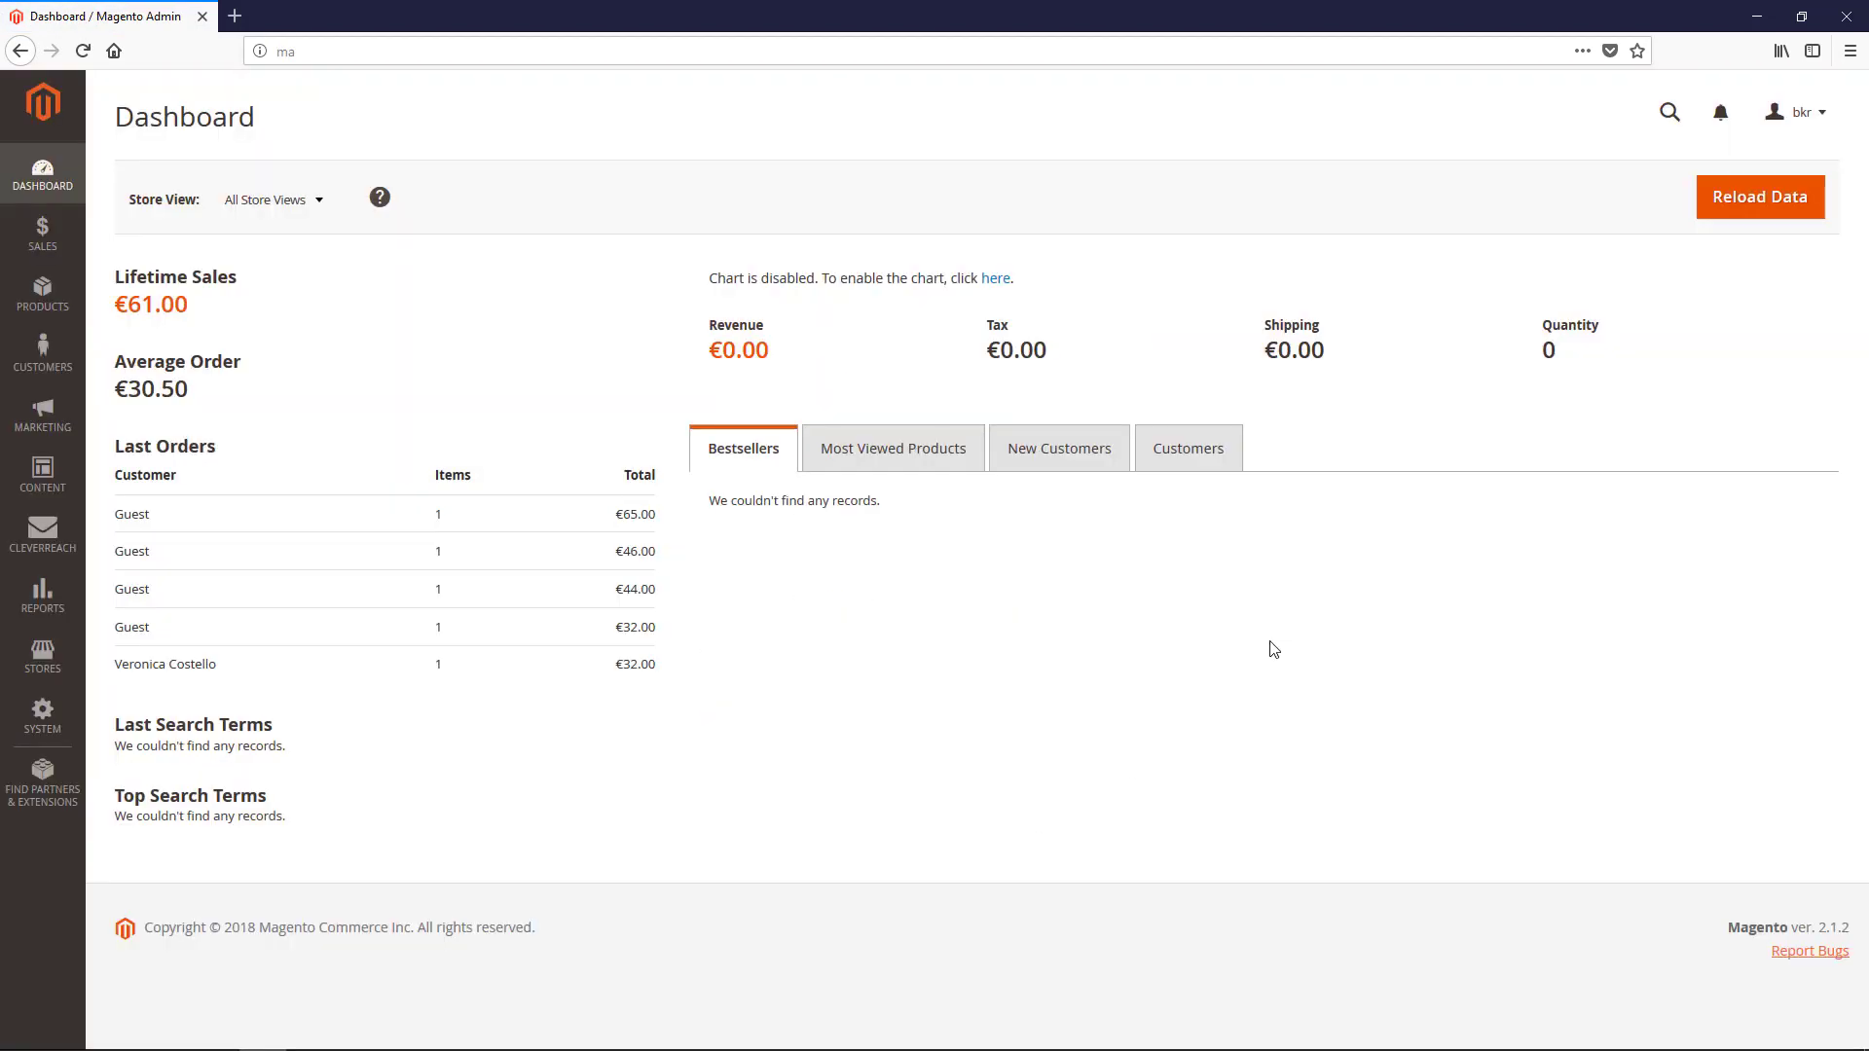
left_click(42, 715)
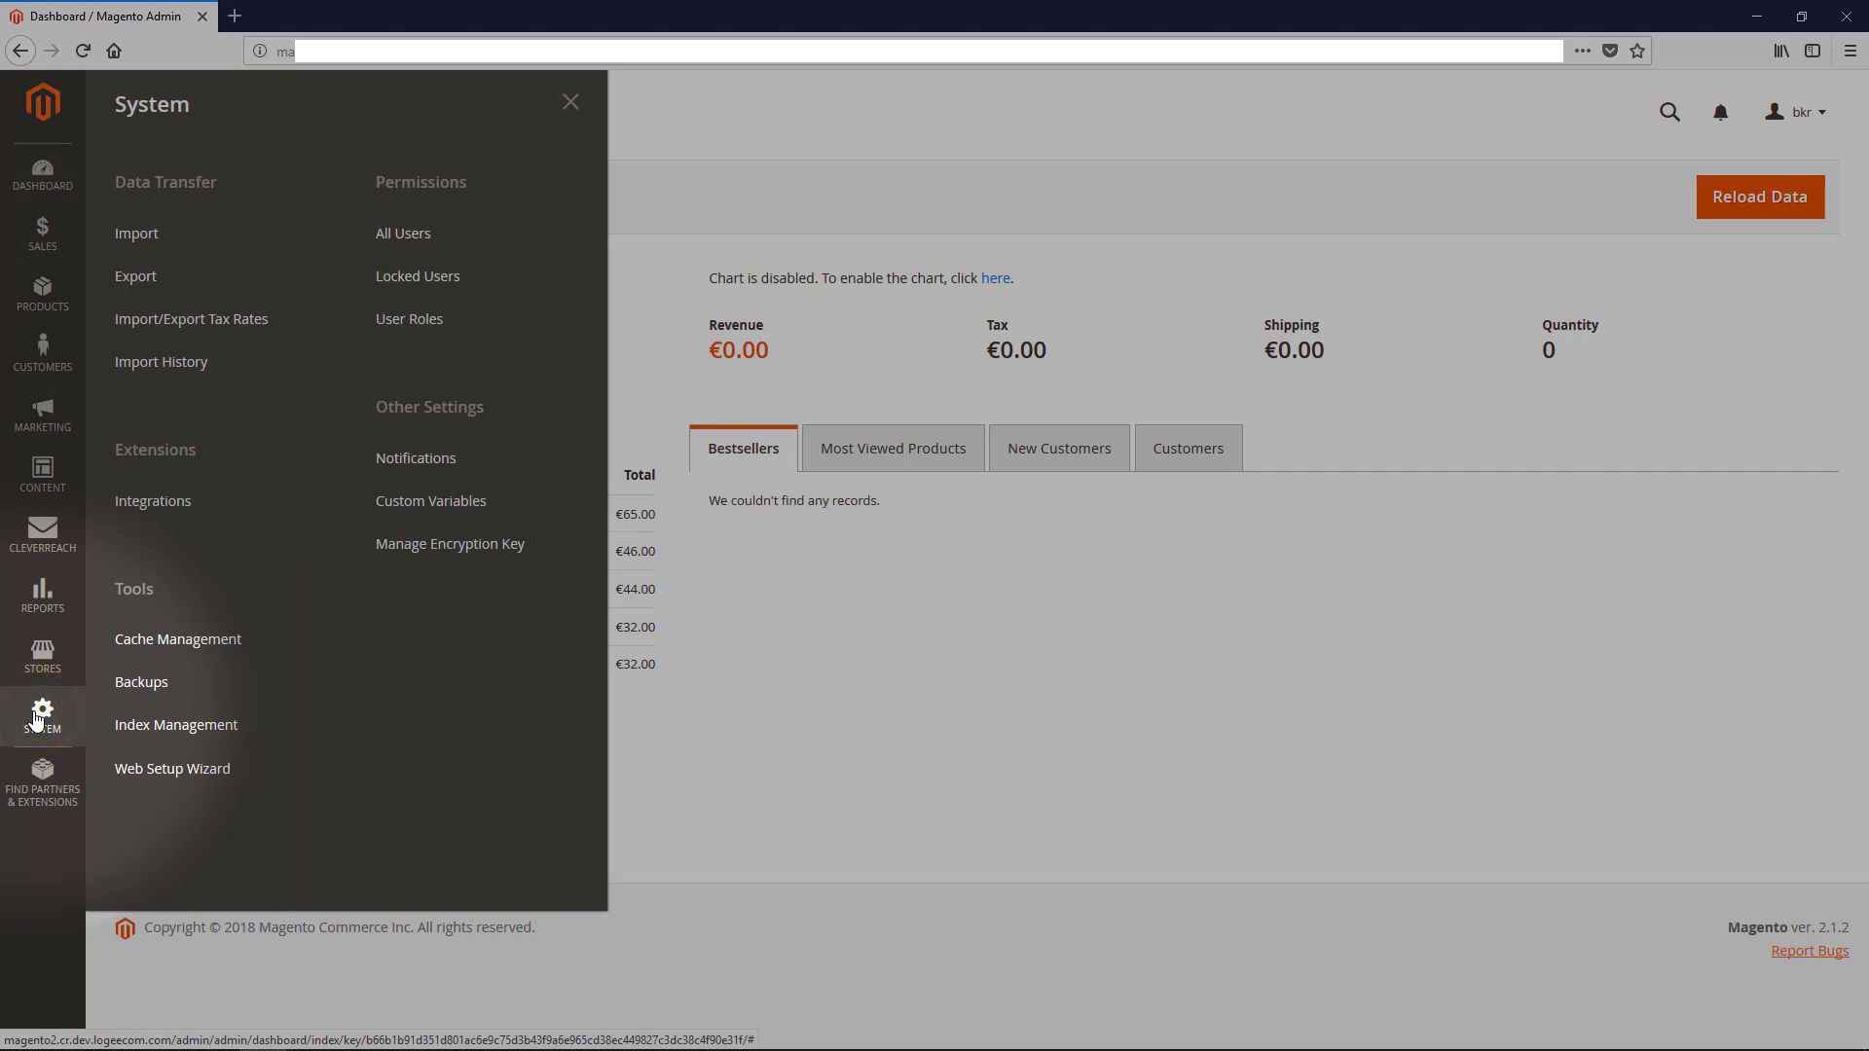
left_click(210, 781)
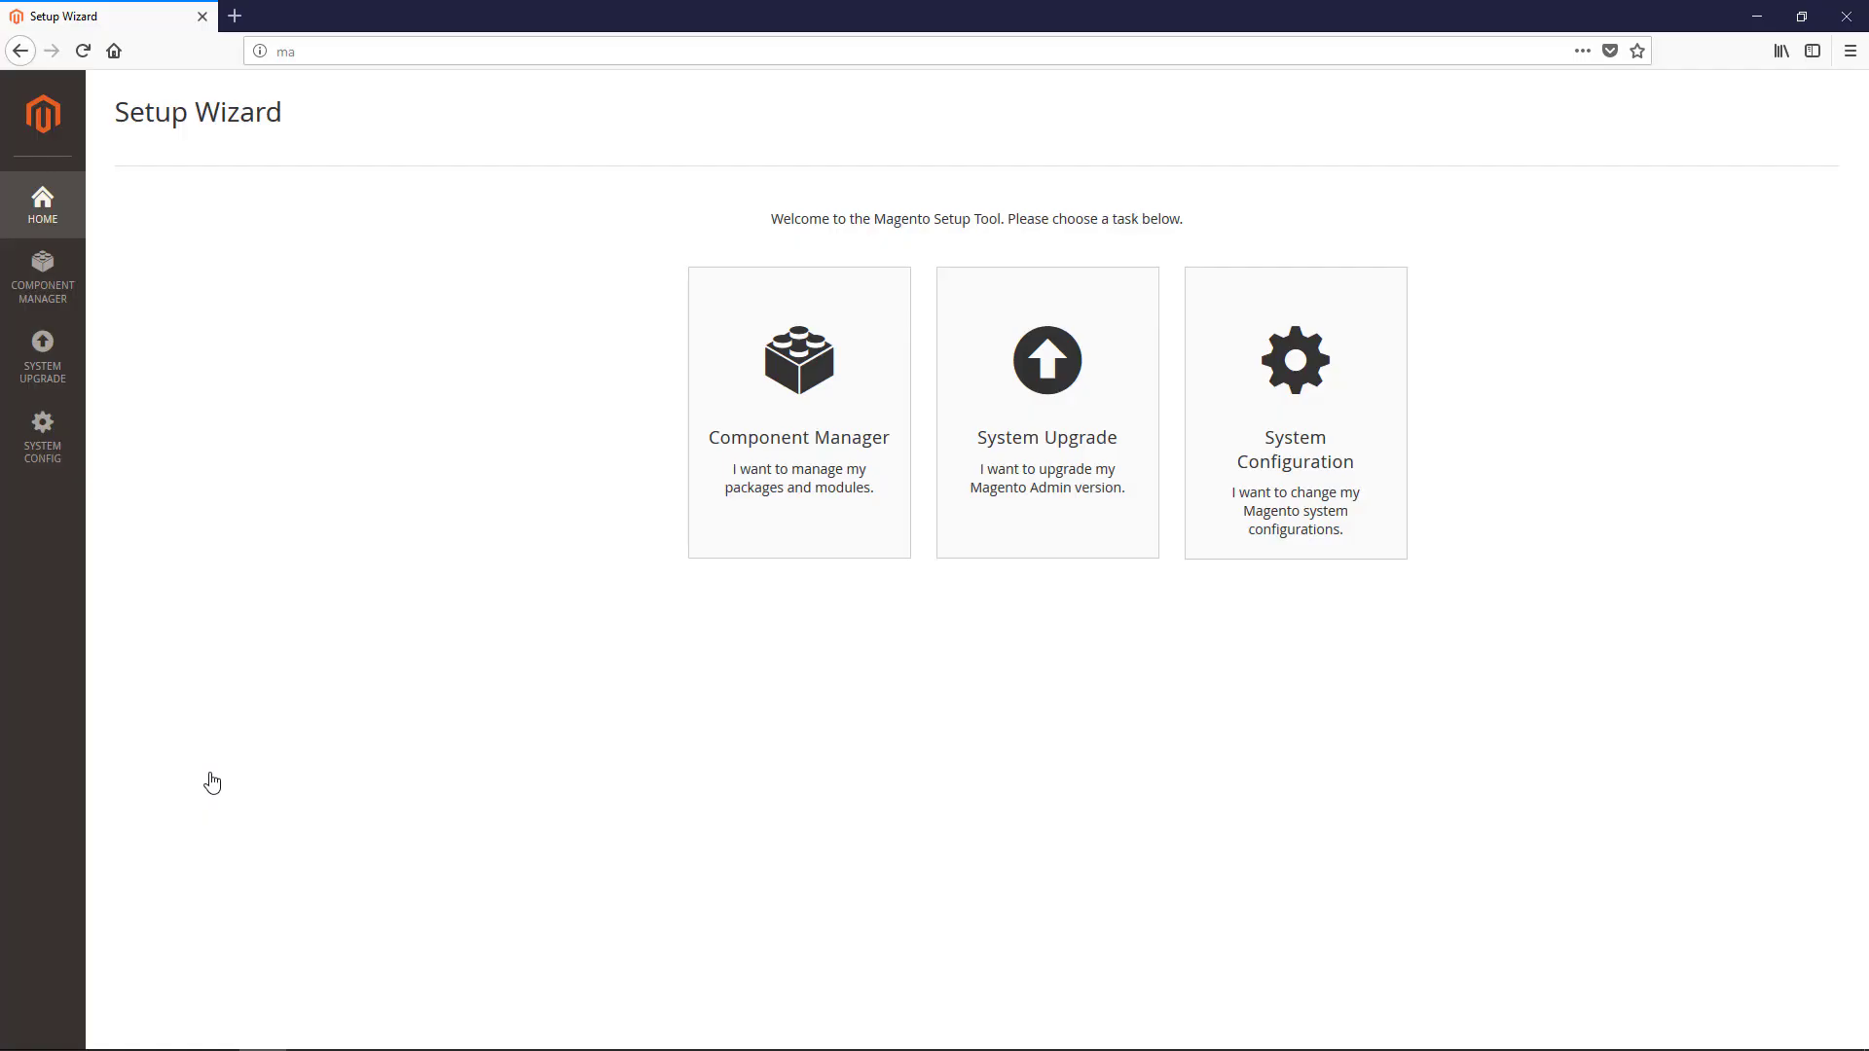
left_click(805, 410)
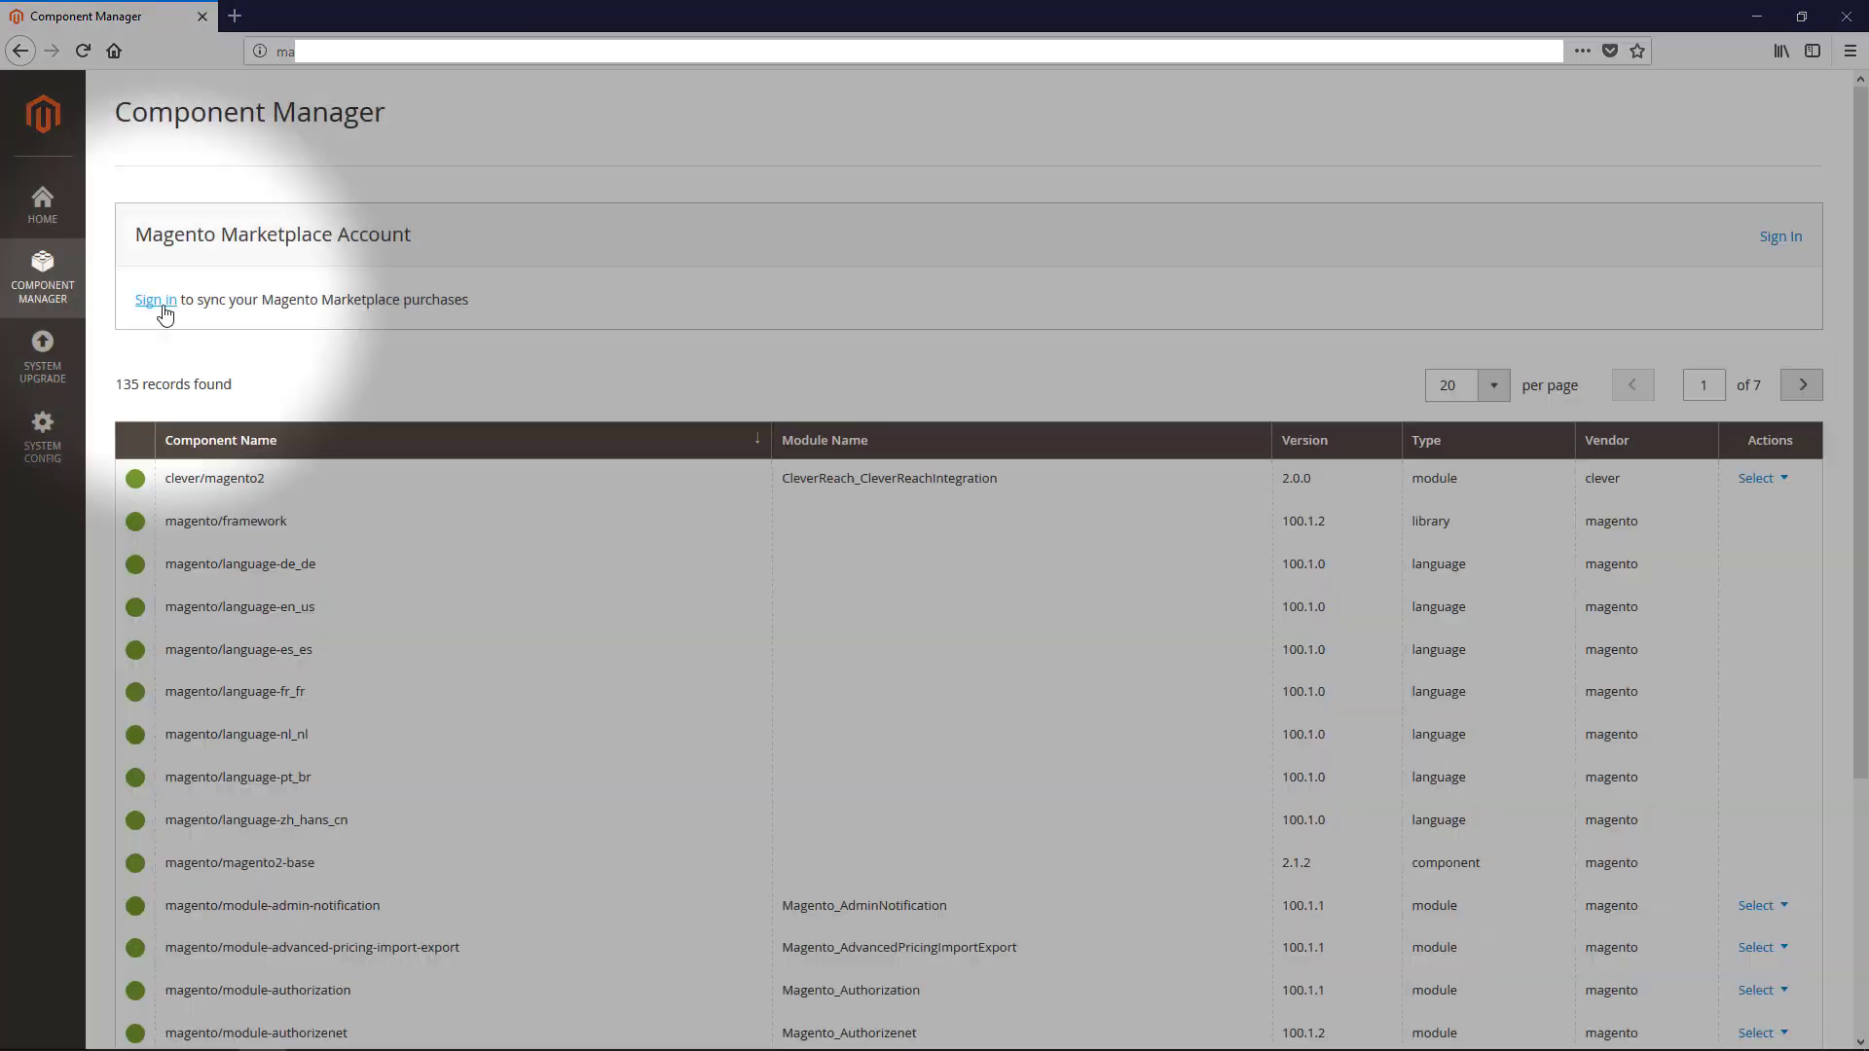
Link the Marketplace account with the access keys and install clever/magento2 from New Purchases.
left_click(161, 307)
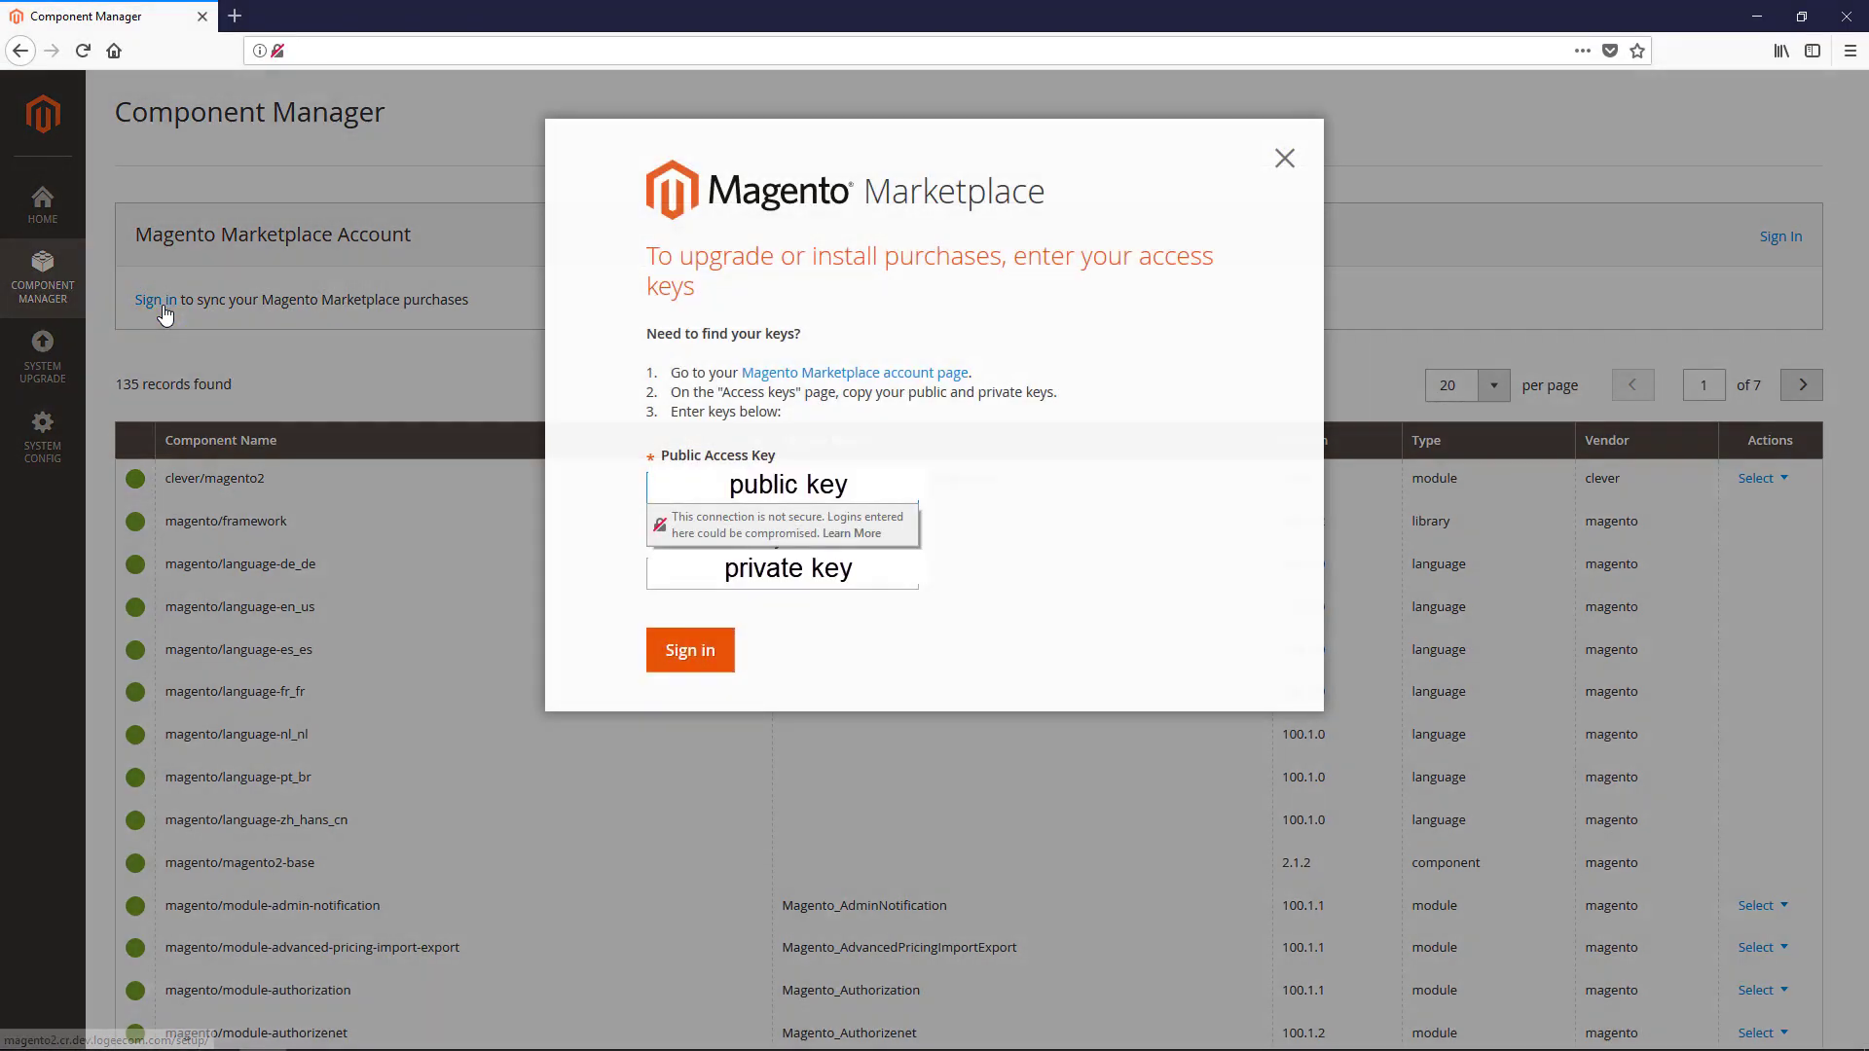
left_click(1039, 488)
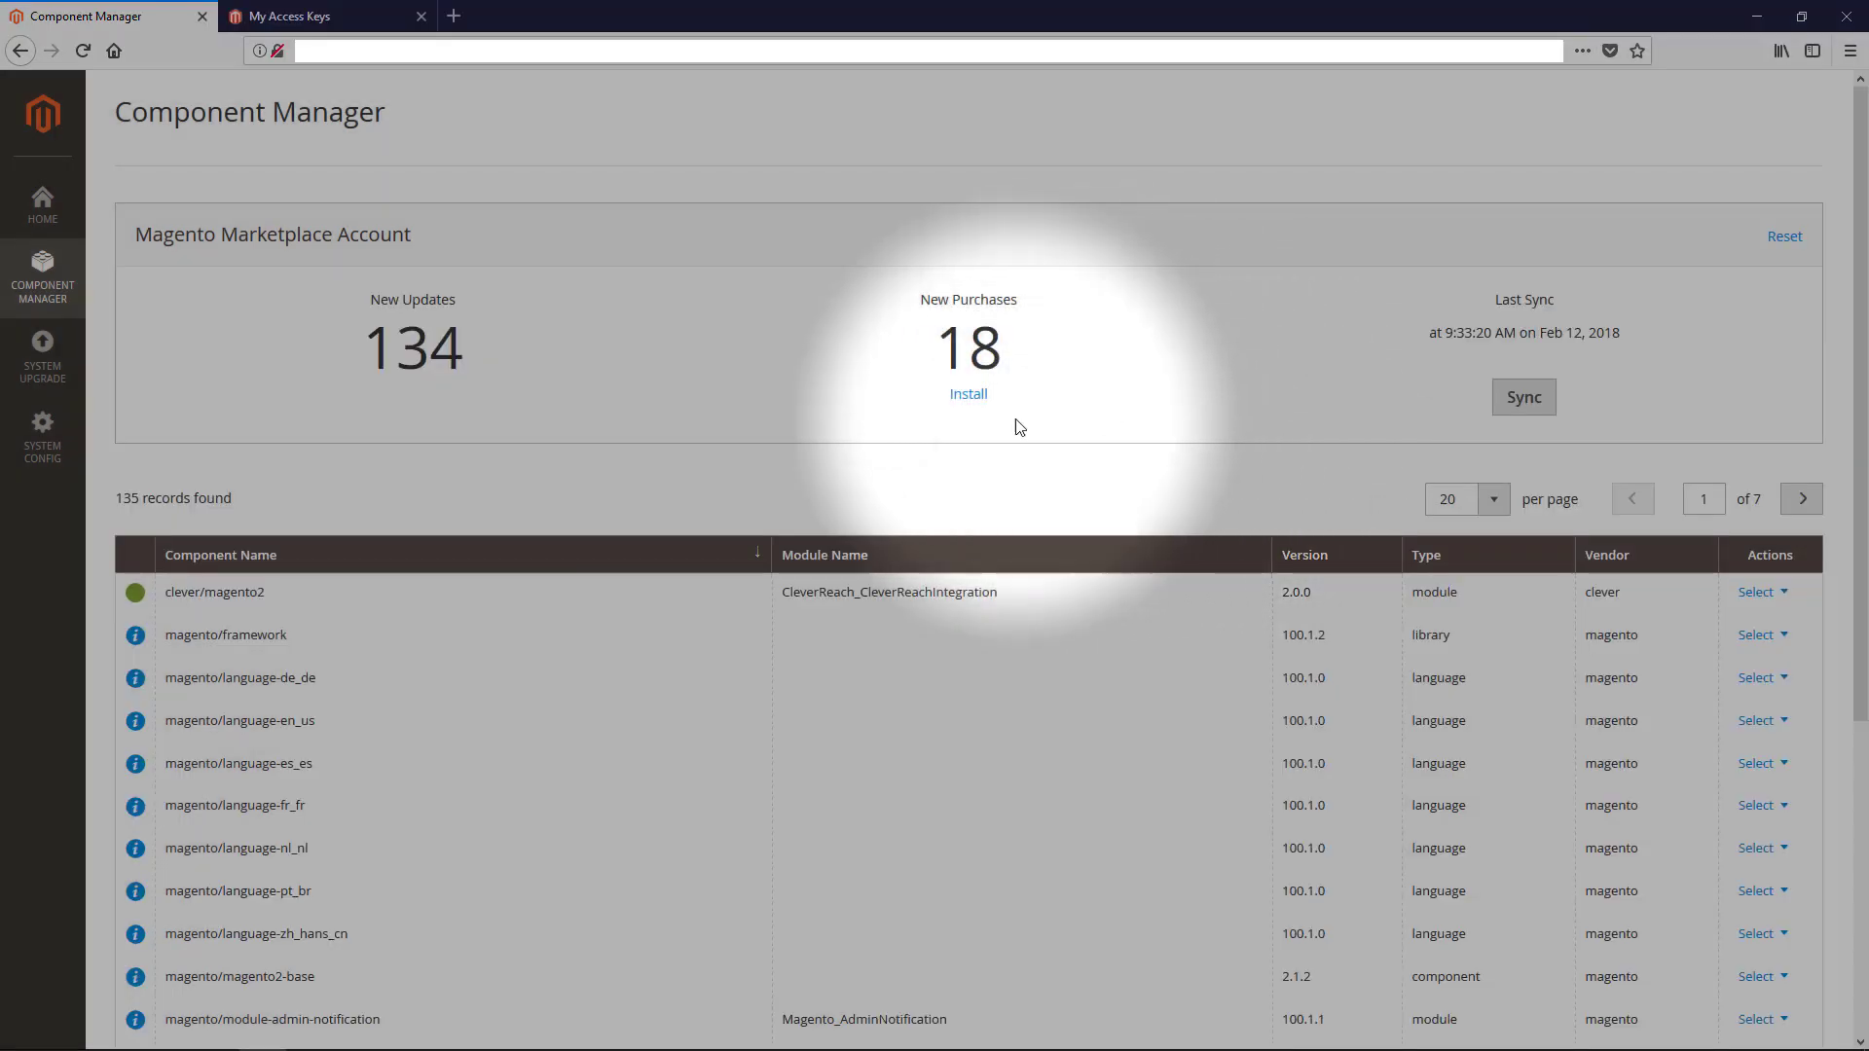
left_click(969, 397)
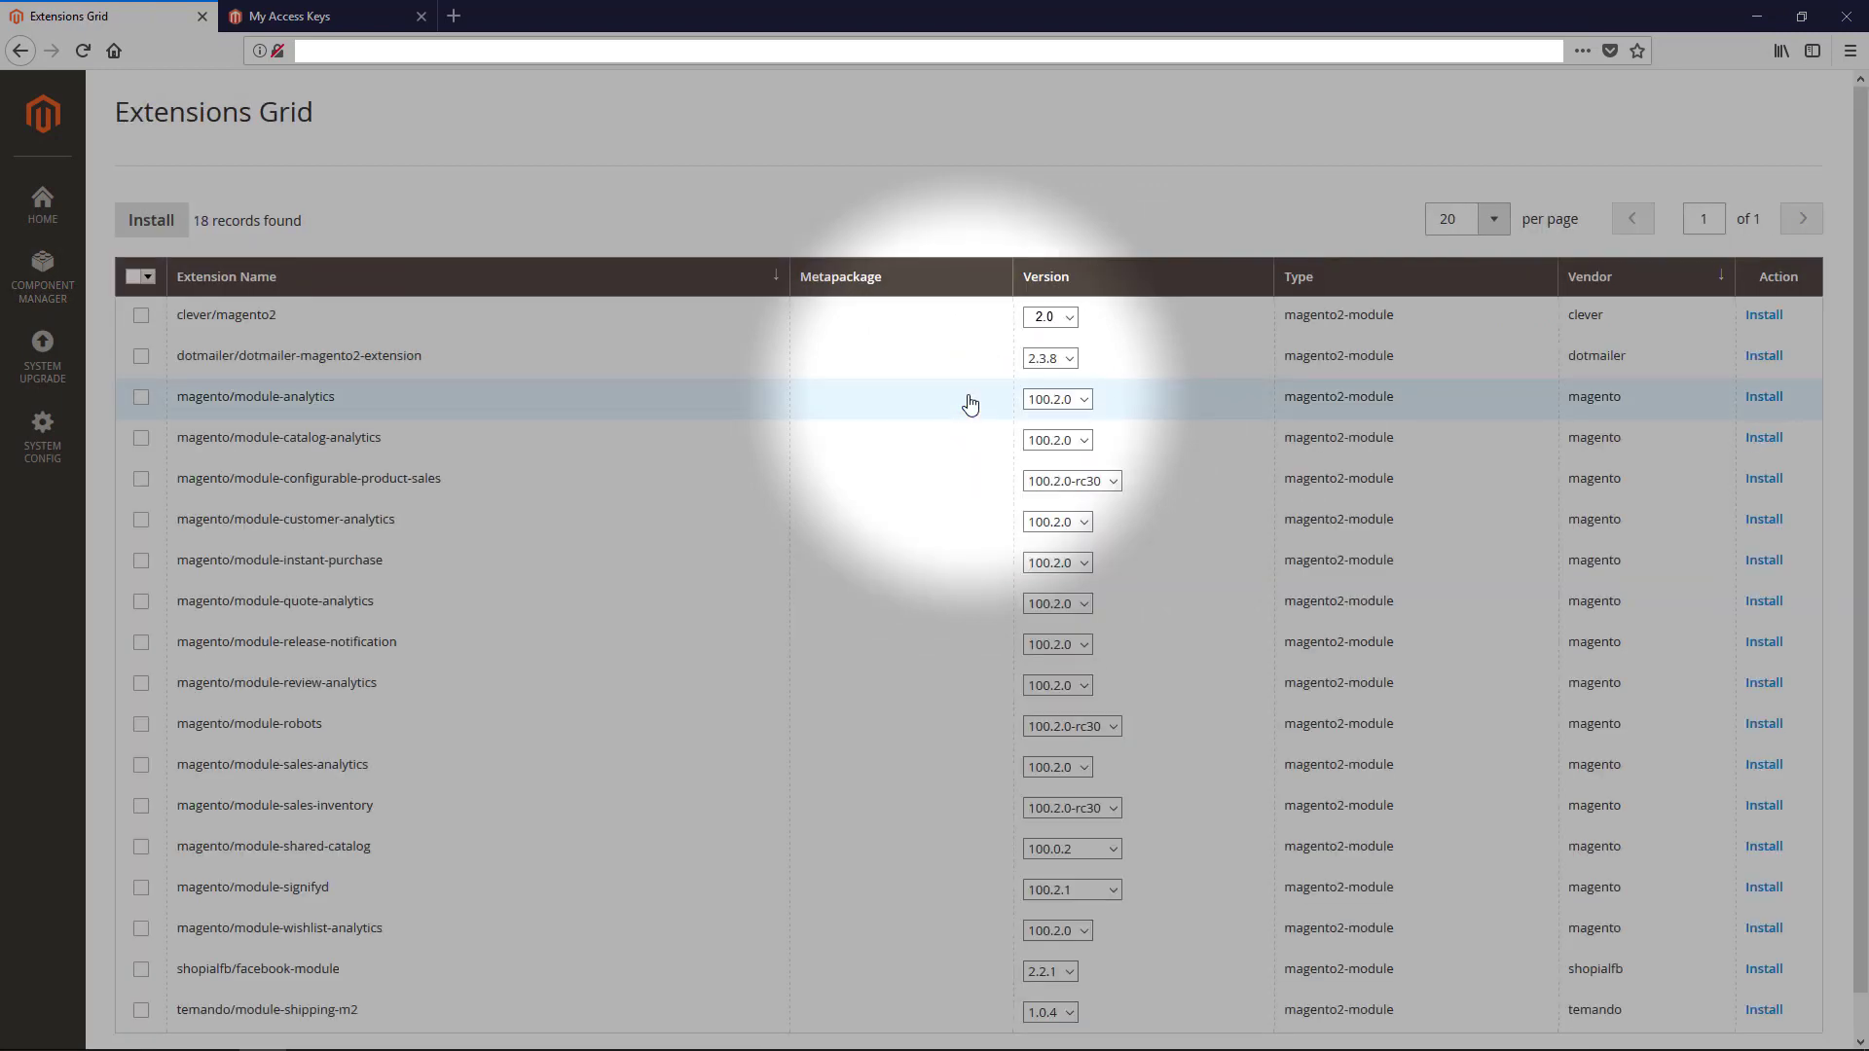
left_click(1775, 321)
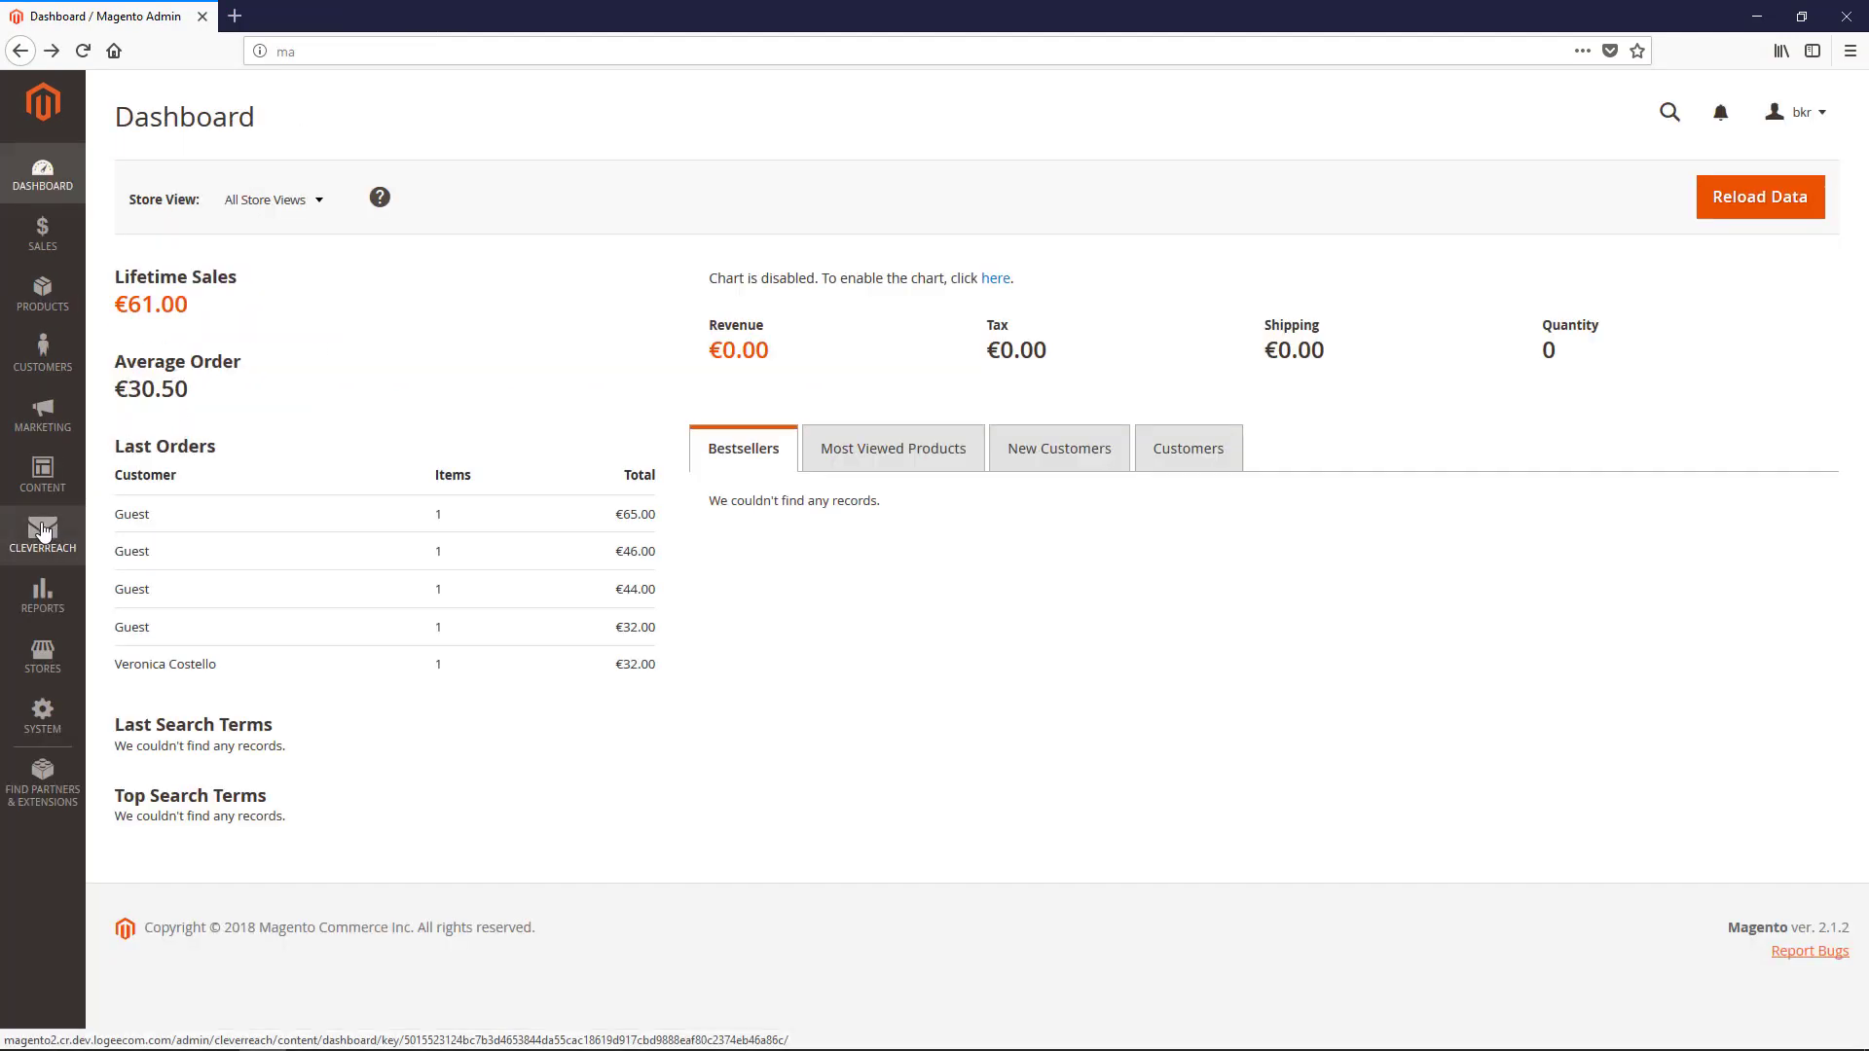
Create and connect a new CleverReach account from the CleverReach section, then start the first newsletter.
left_click(42, 531)
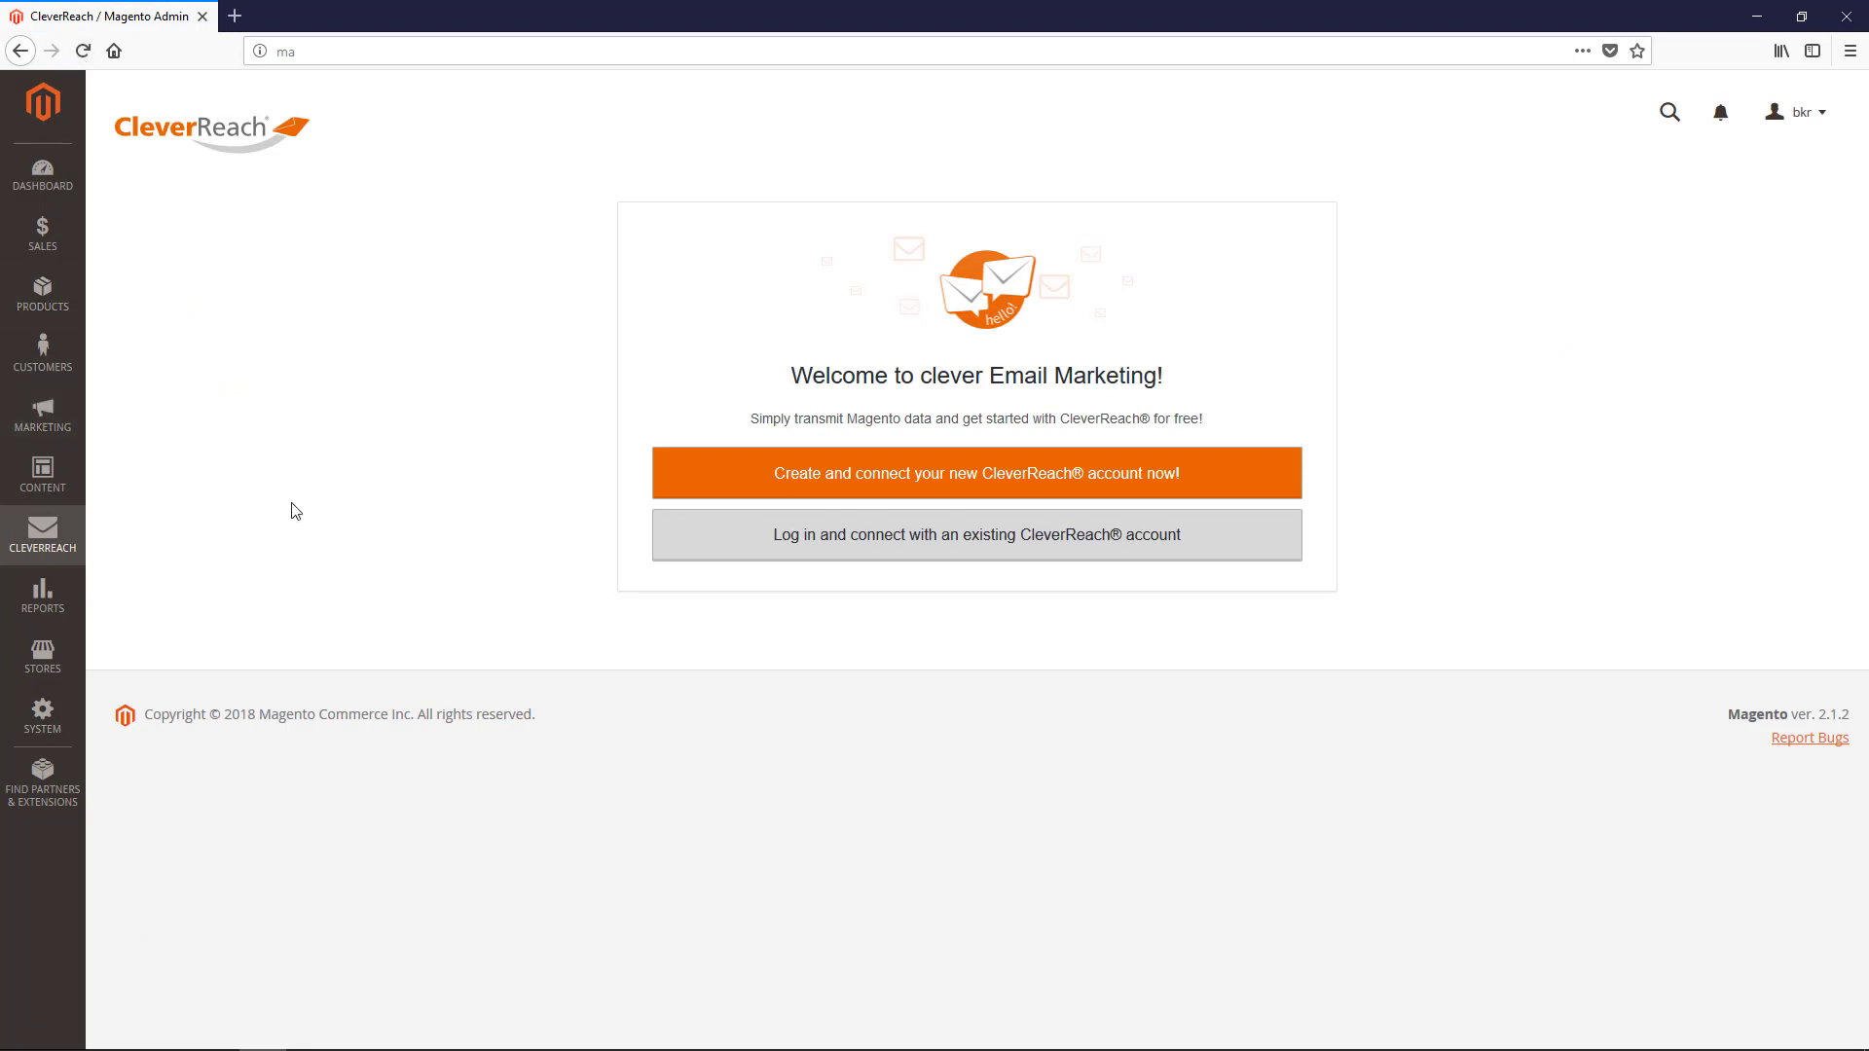
left_click(935, 483)
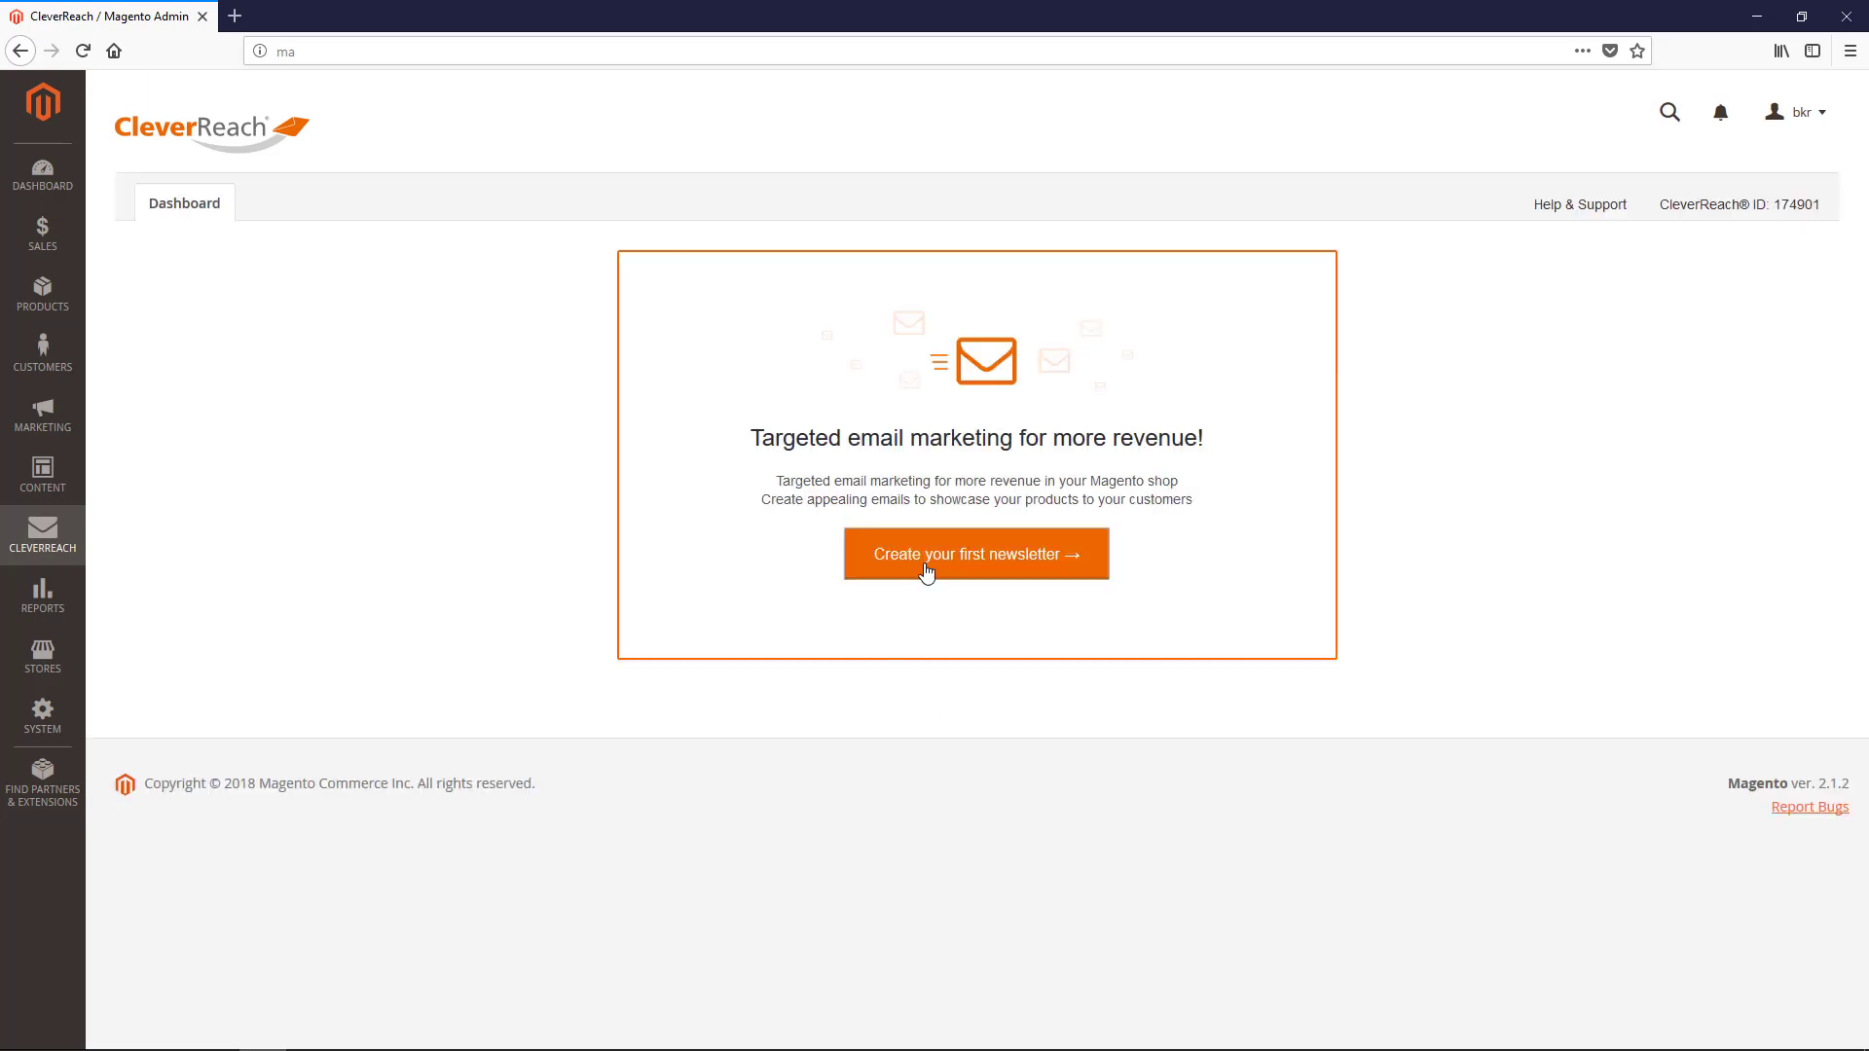
left_click(922, 579)
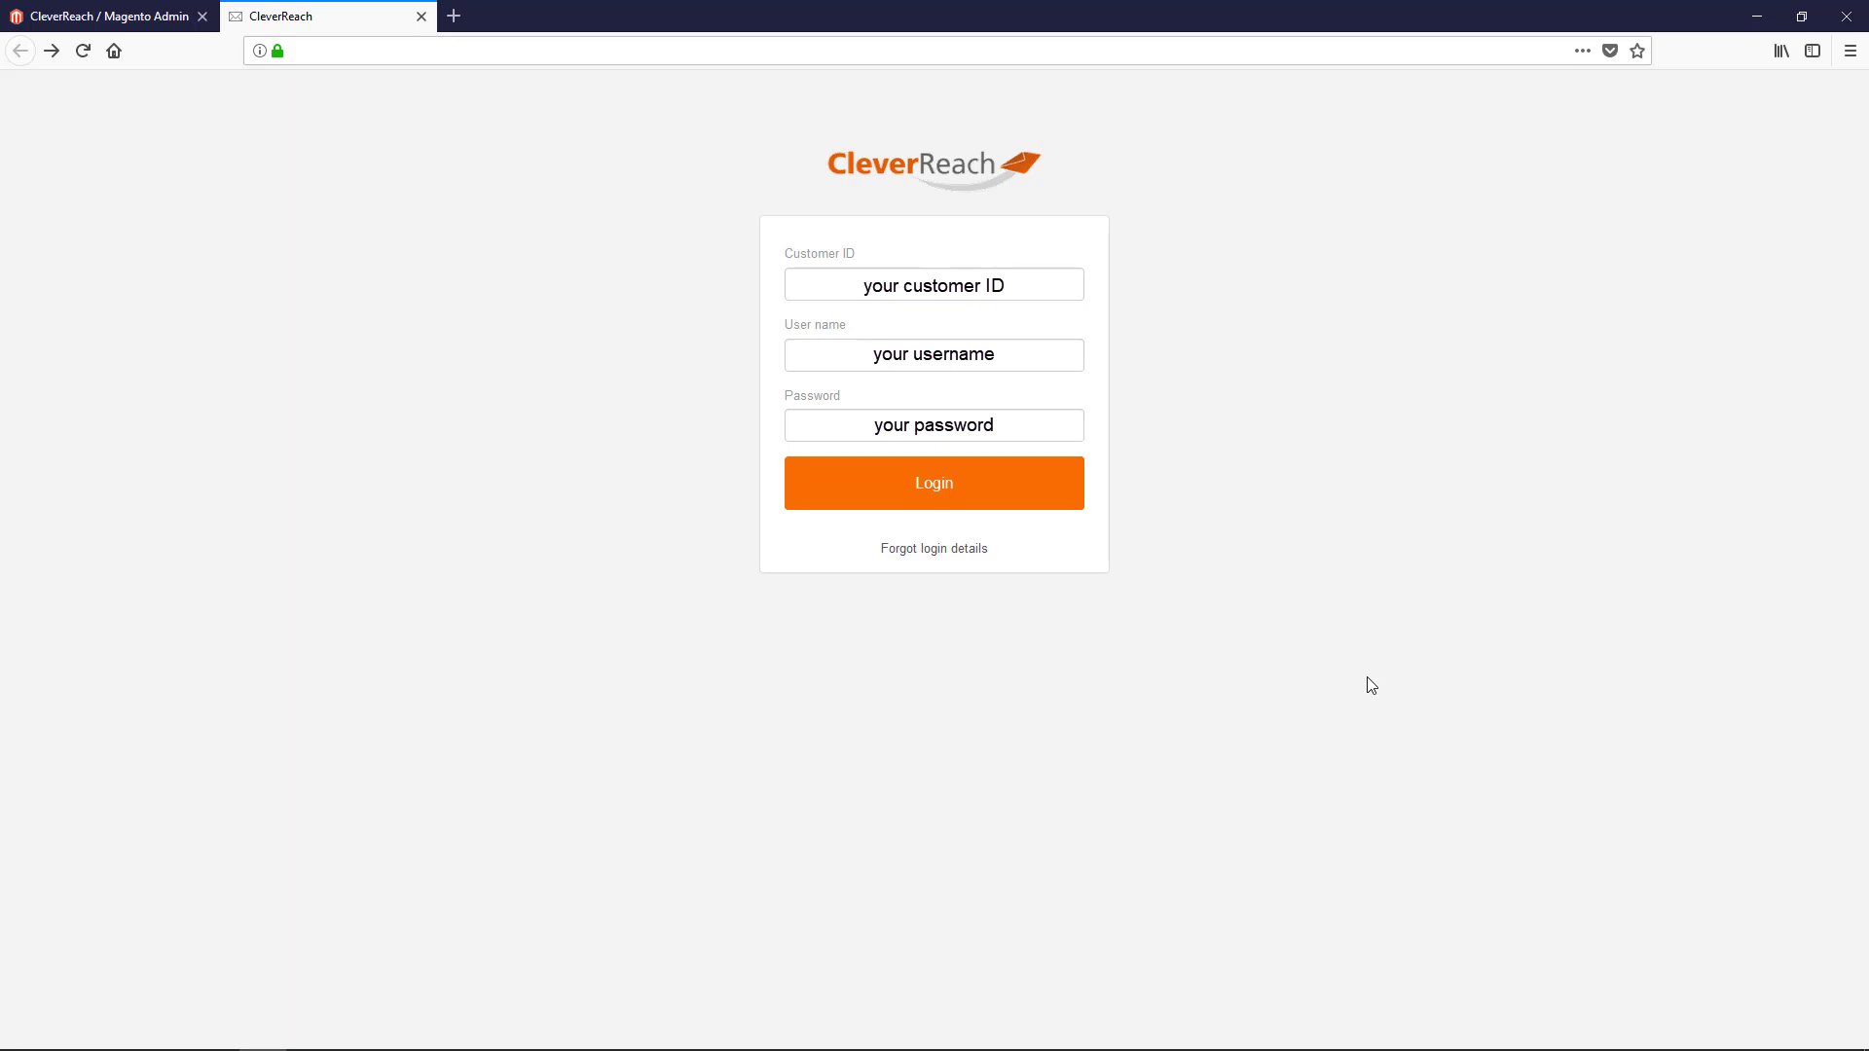
Log in and create a simple email 'First campaign' for a Magento list segment, subject 'Awesome Shop Newsletter'.
left_click(955, 489)
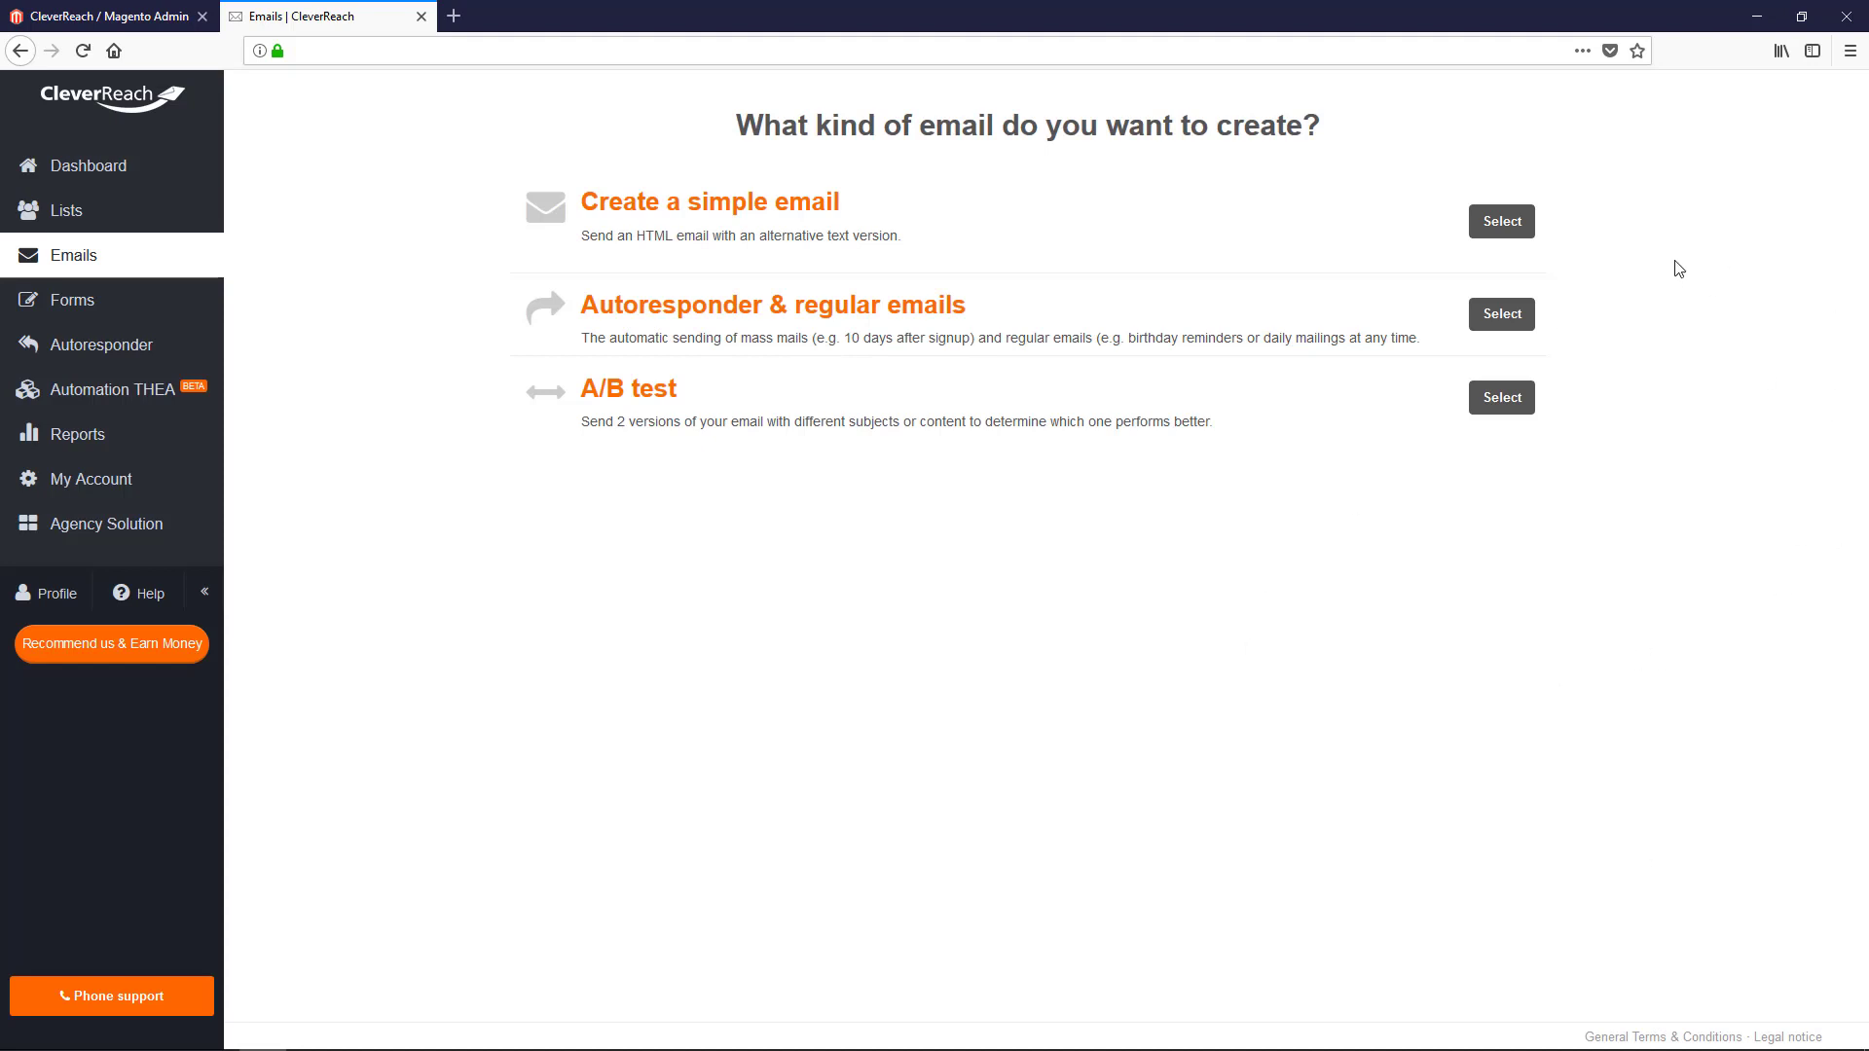
left_click(1502, 221)
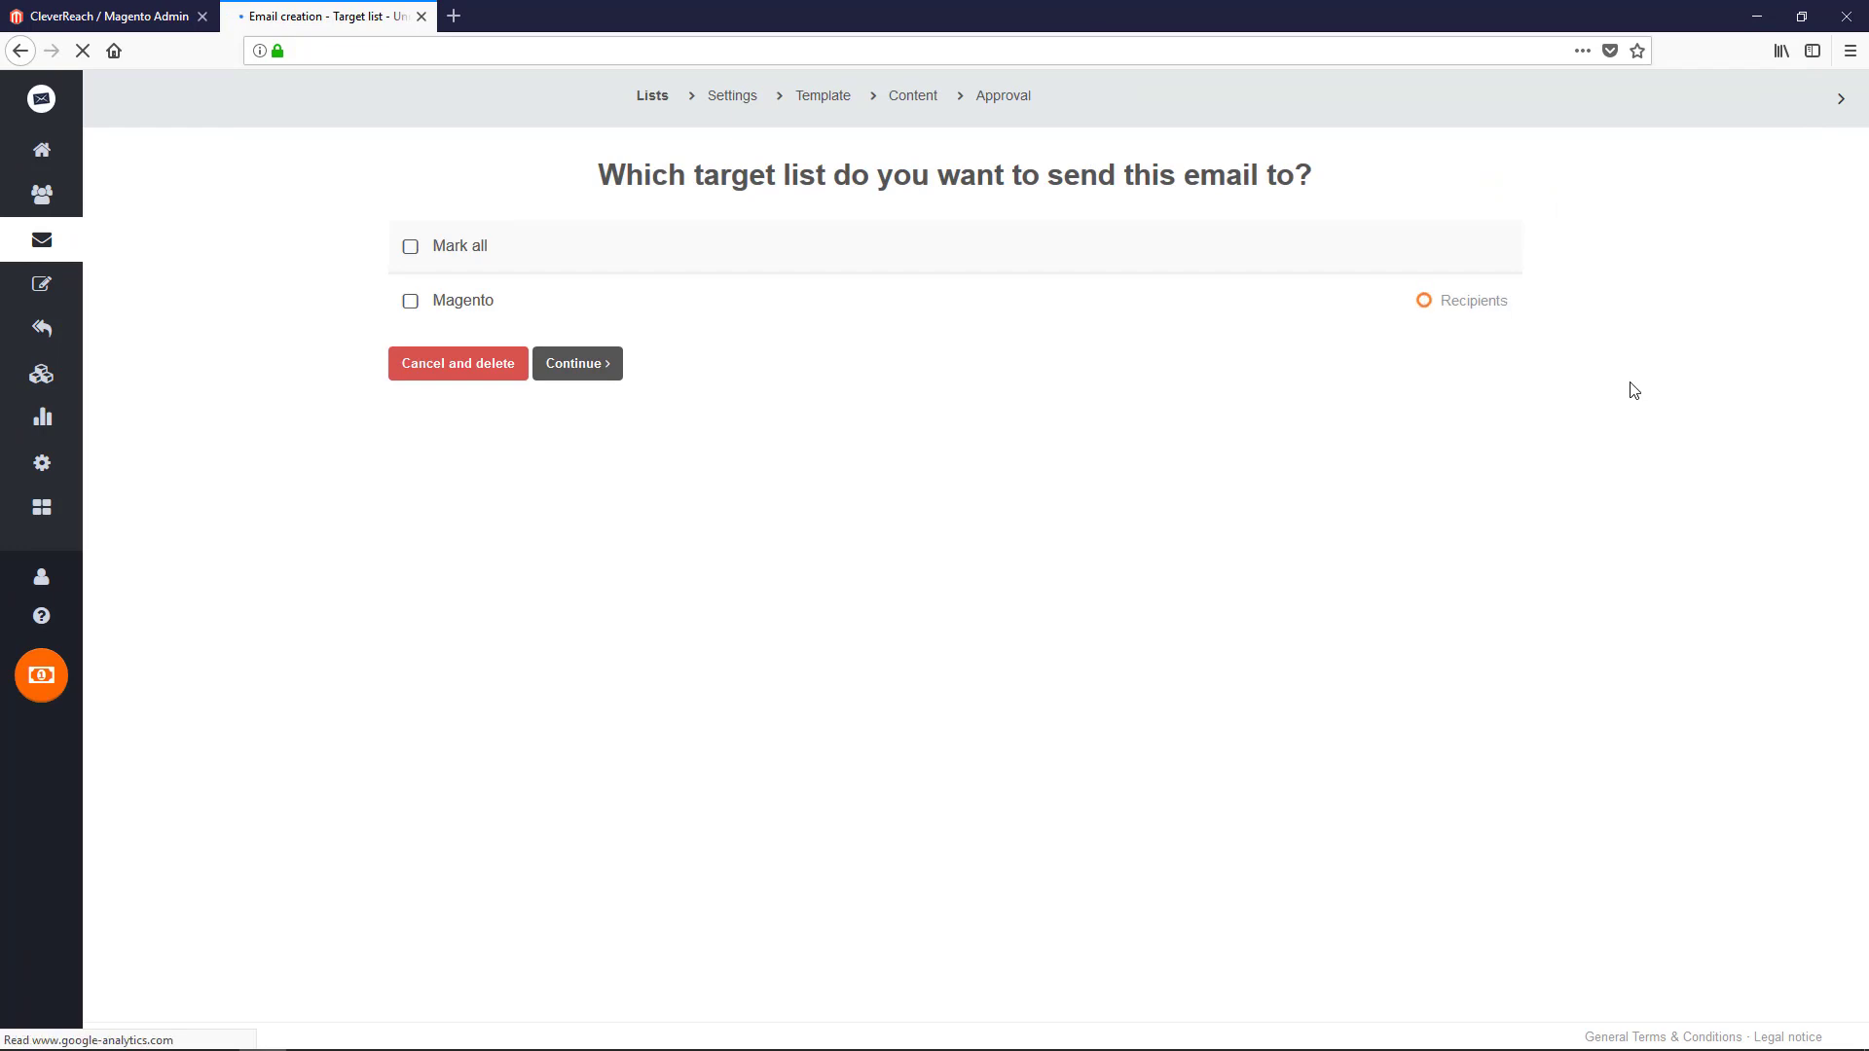
left_click(410, 301)
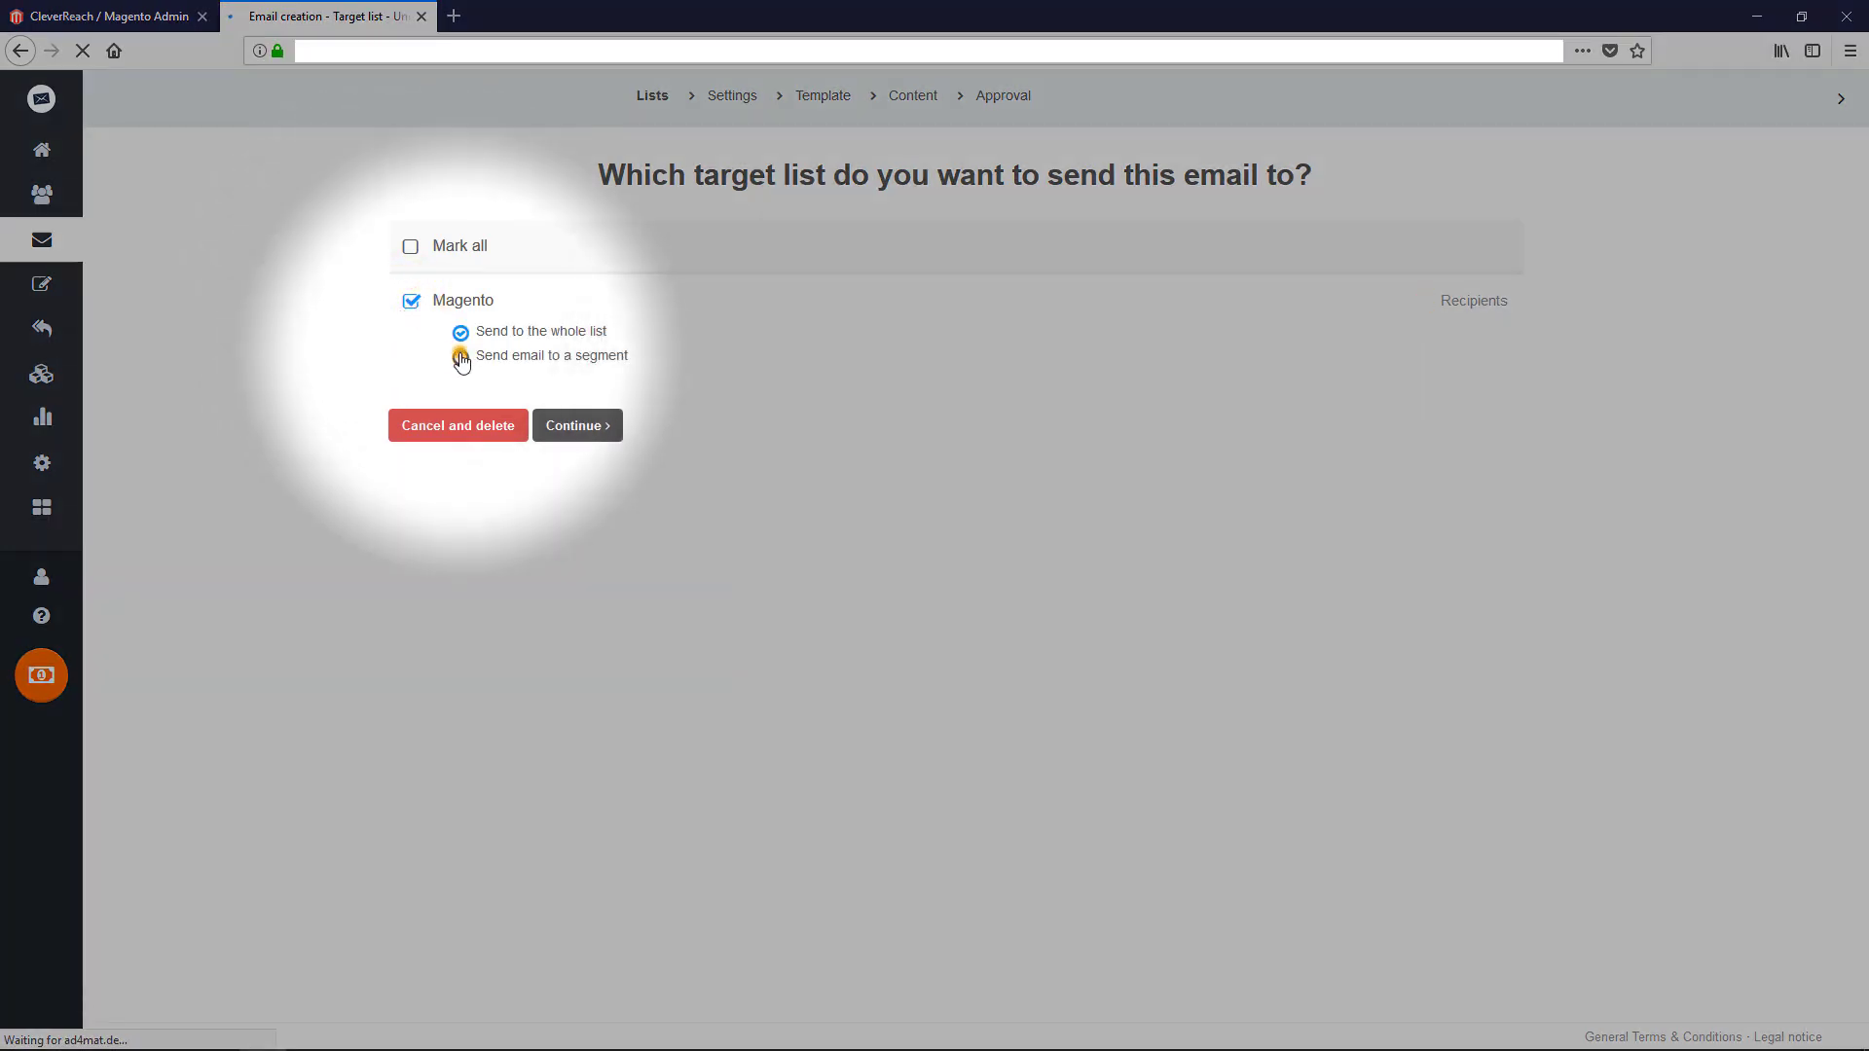
left_click(462, 357)
left_click(560, 395)
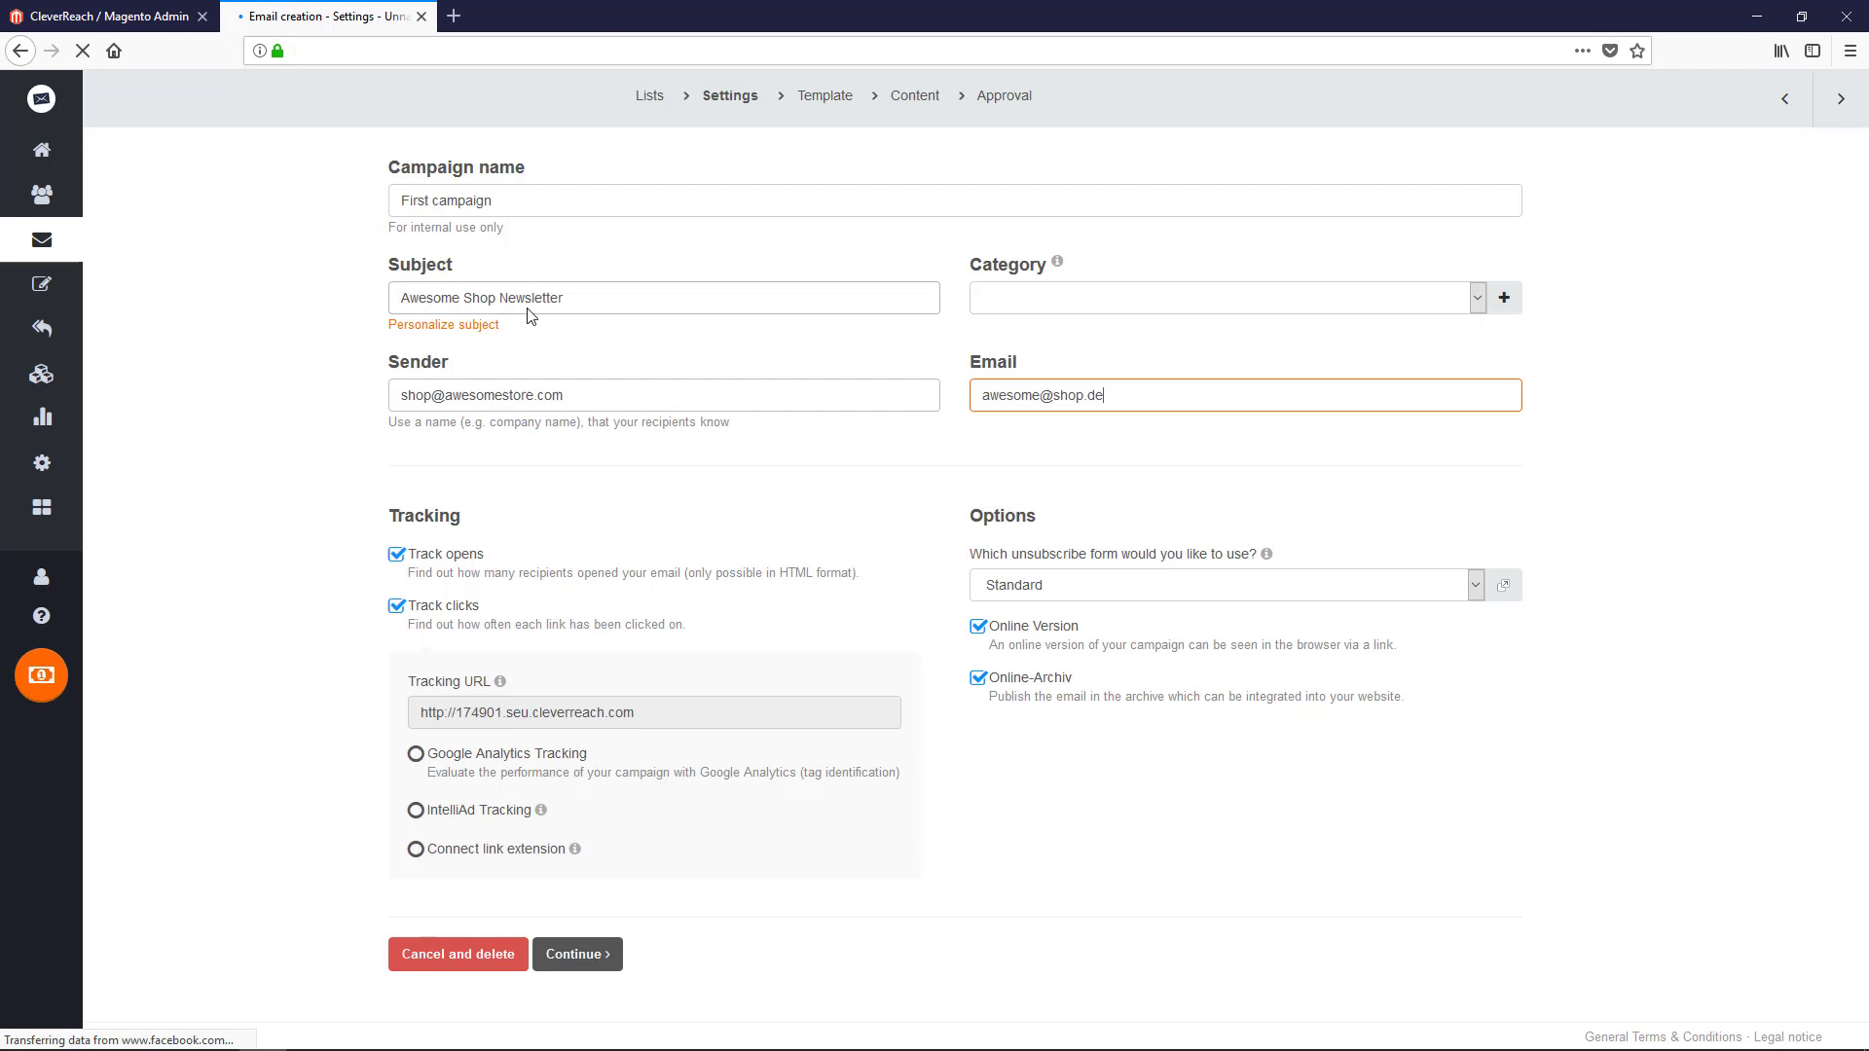
left_click(589, 963)
left_click(588, 958)
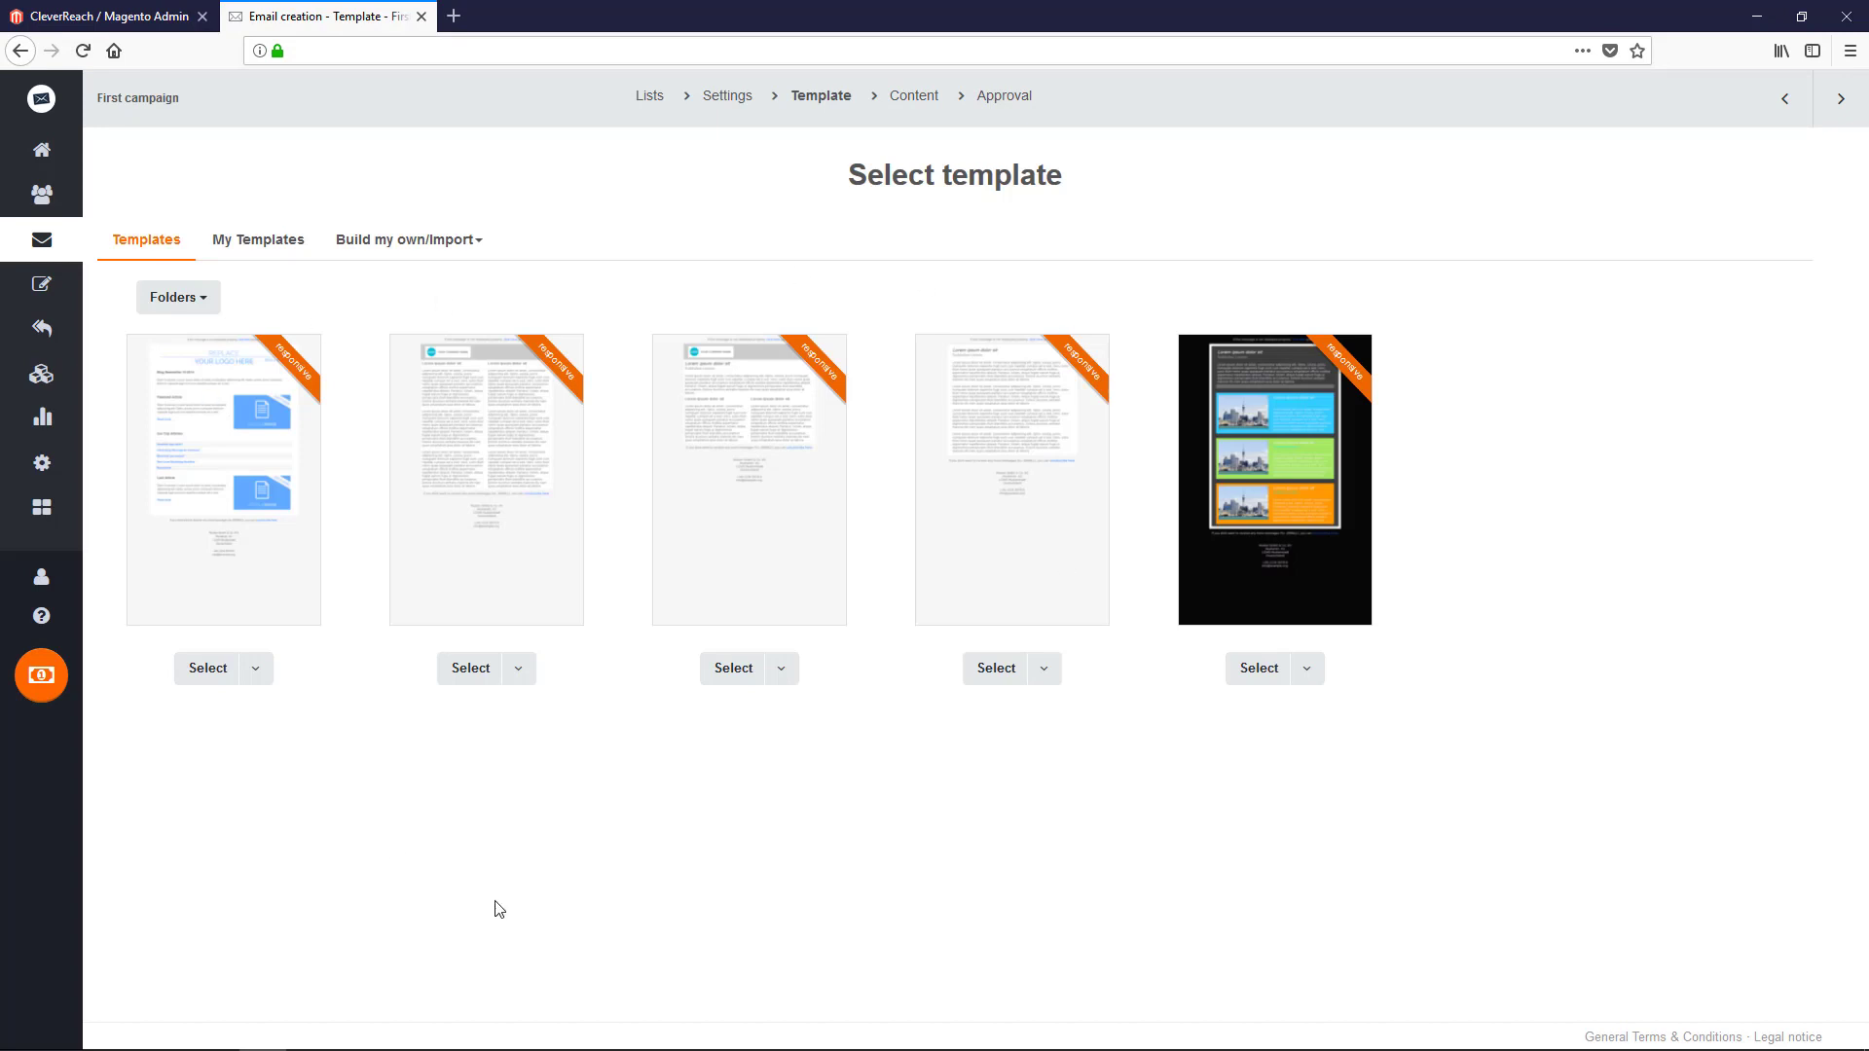
Use the first template and place a Magento product element above the Joust Duffle Bag.
left_click(210, 679)
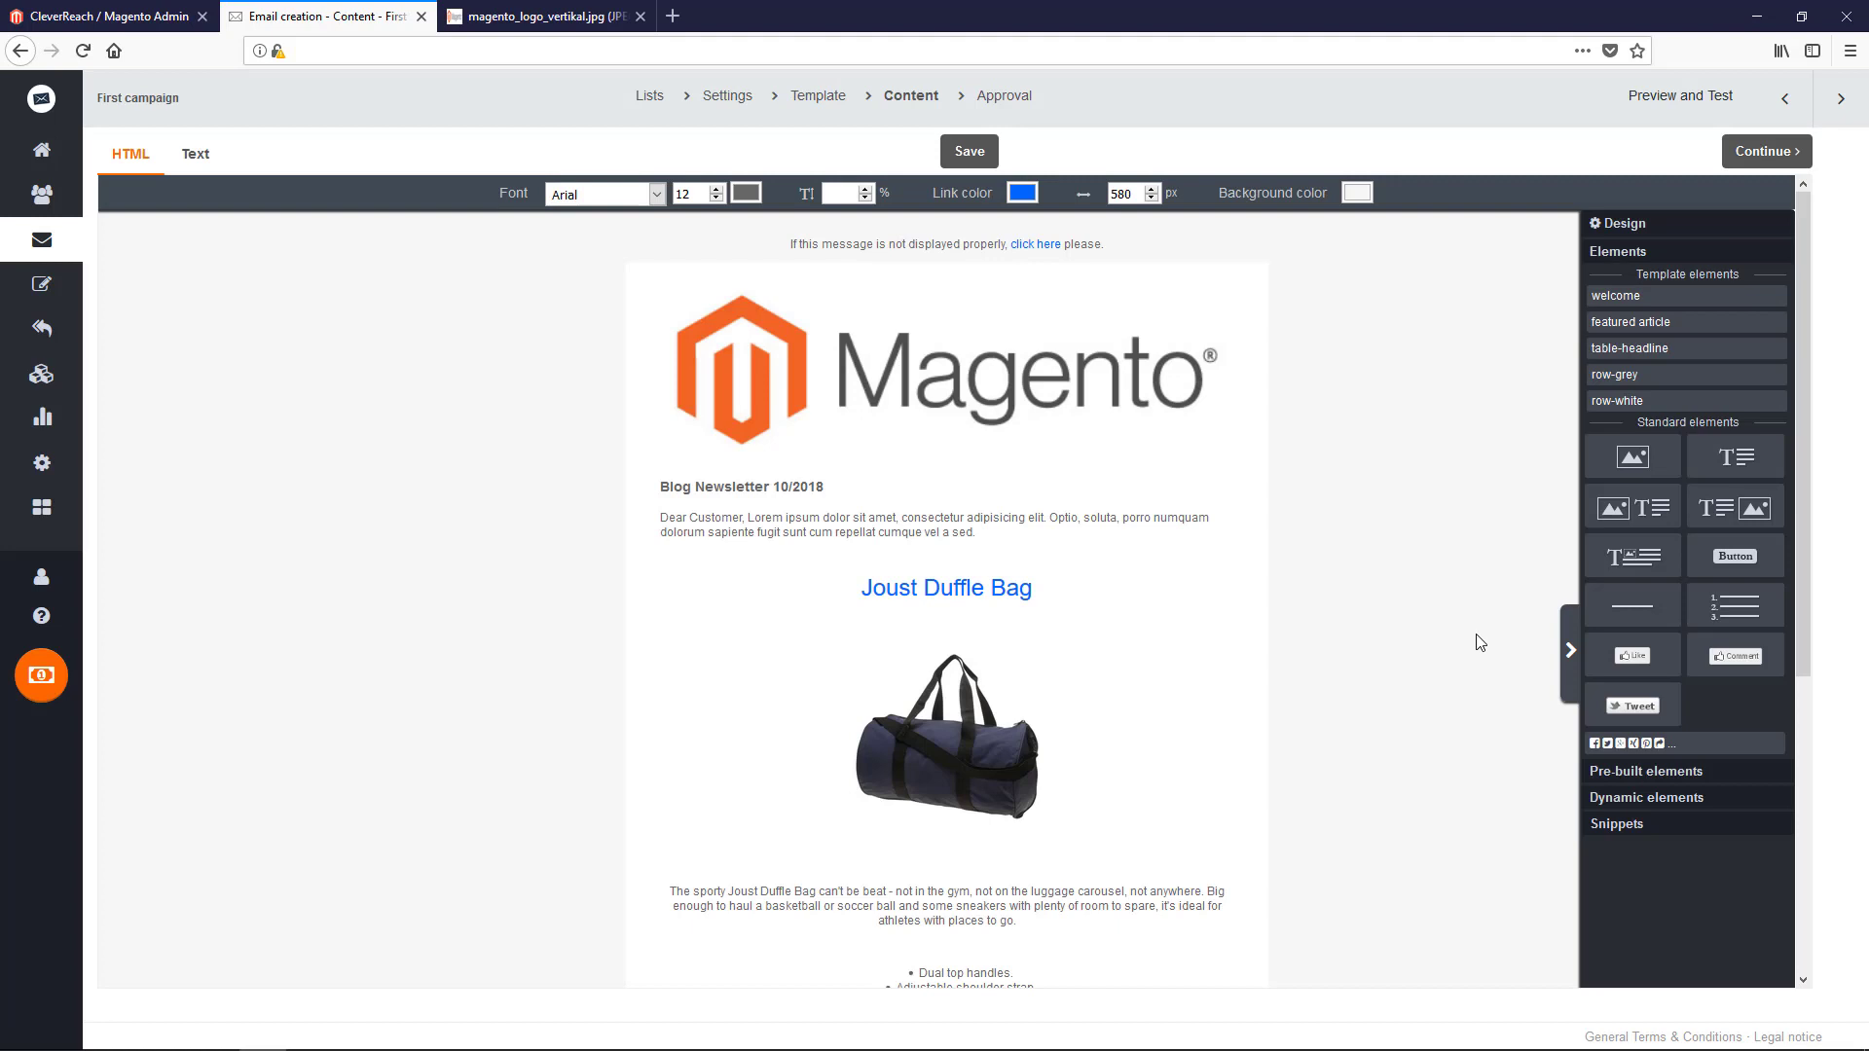
left_click(1703, 798)
left_click_drag(1656, 484, 862, 531)
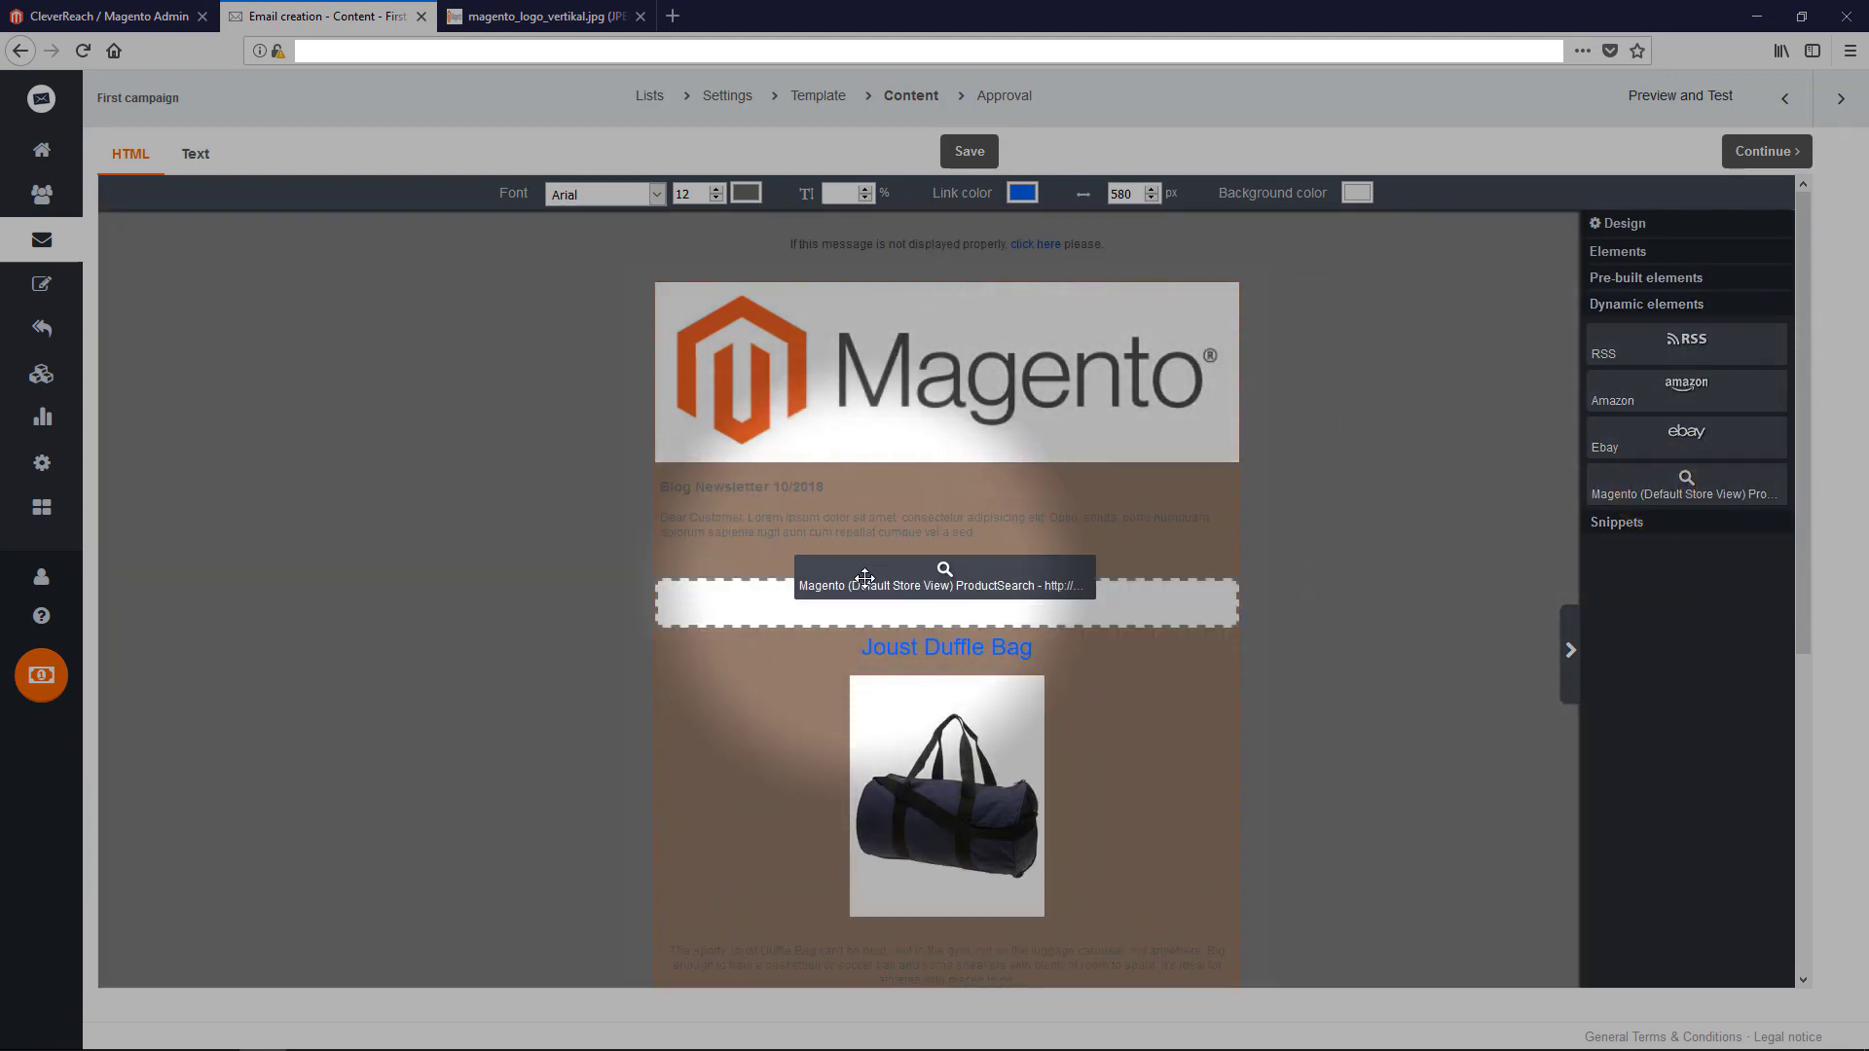
left_click_drag(863, 531, 865, 578)
Insert the Crown Summit Backpack (€38.00) with an image-with-text layout via product search.
left_click(1174, 180)
type("2")
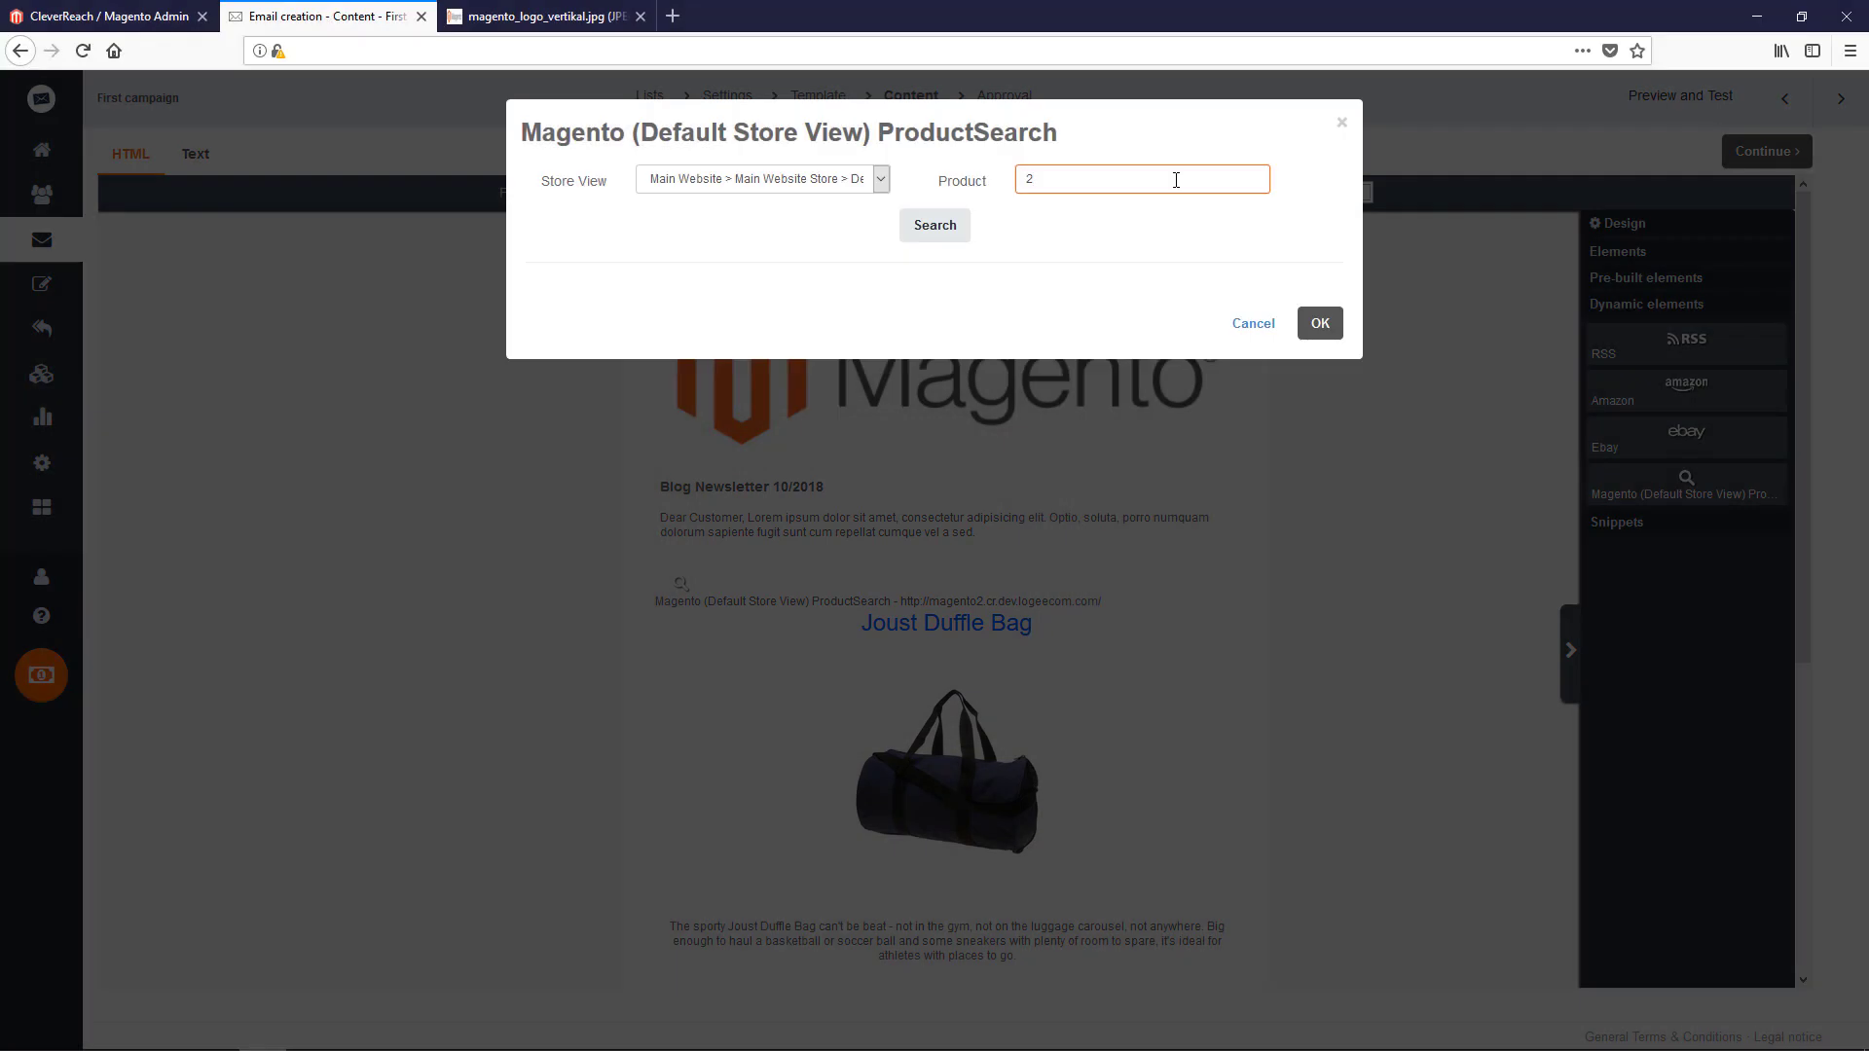
left_click(942, 230)
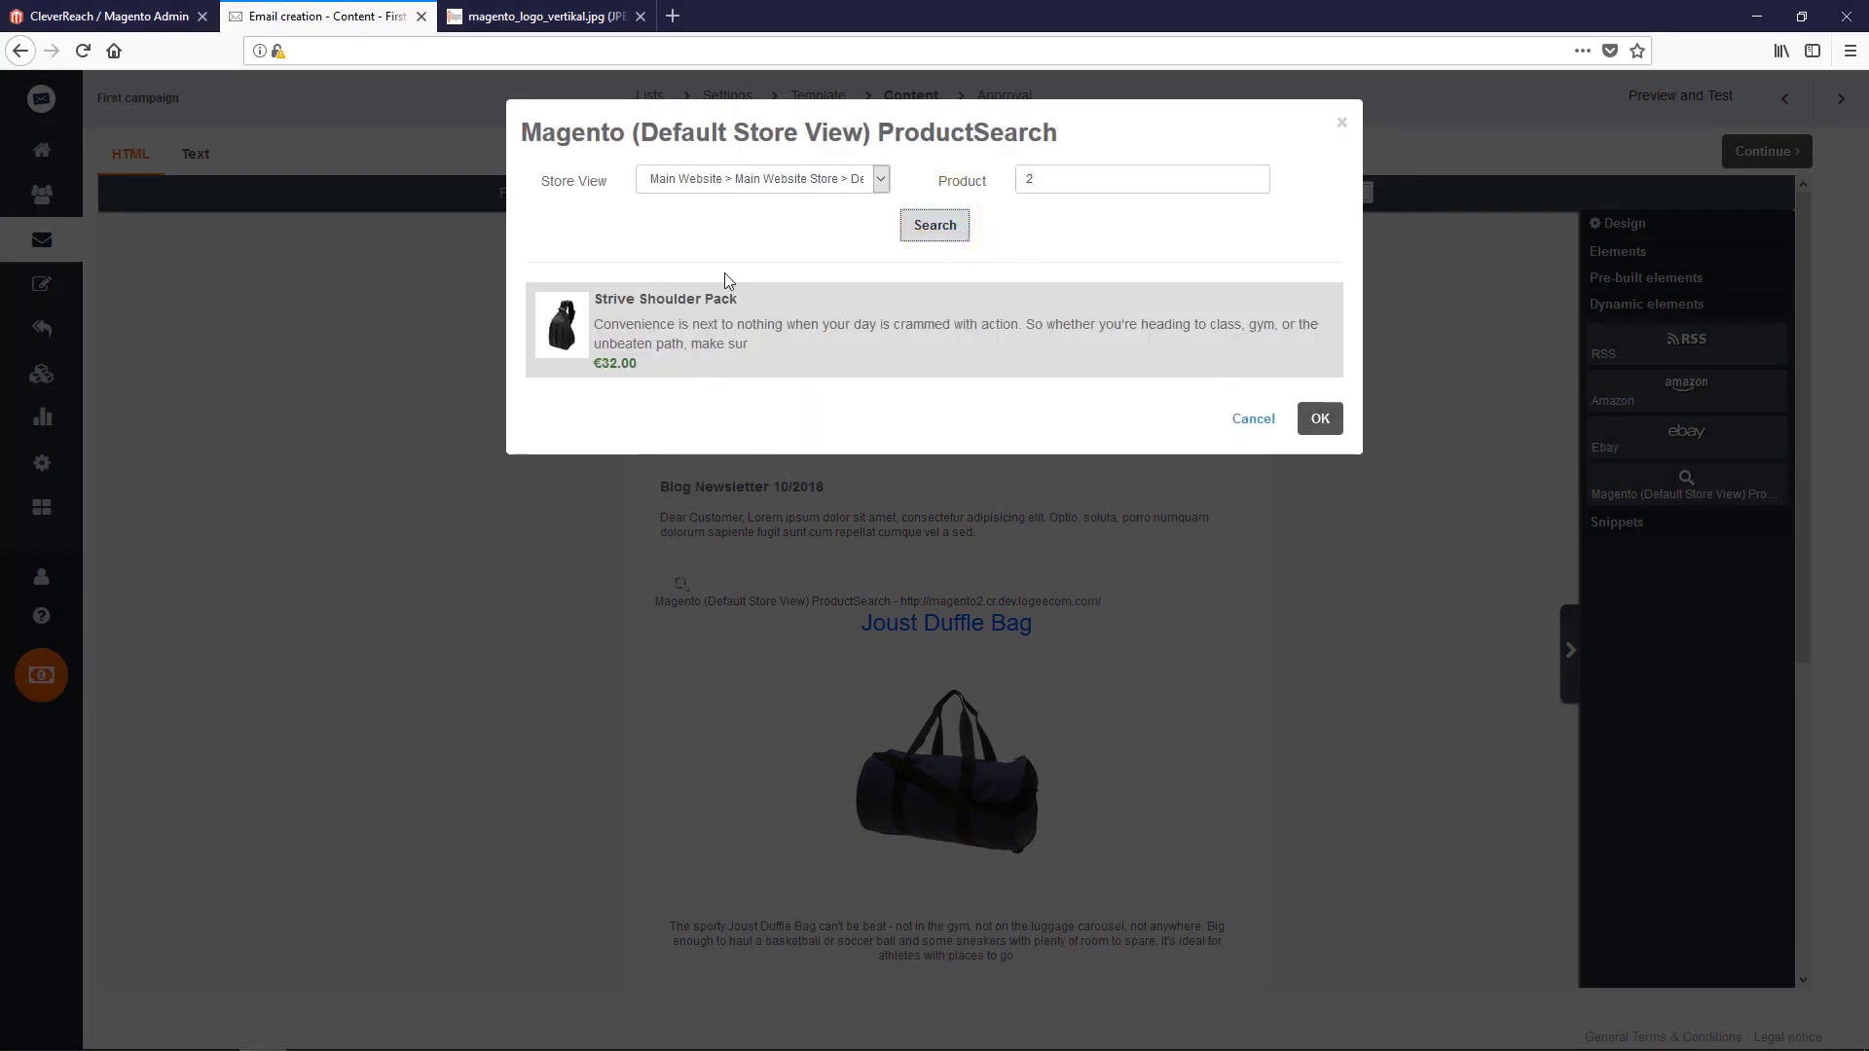
left_click(556, 325)
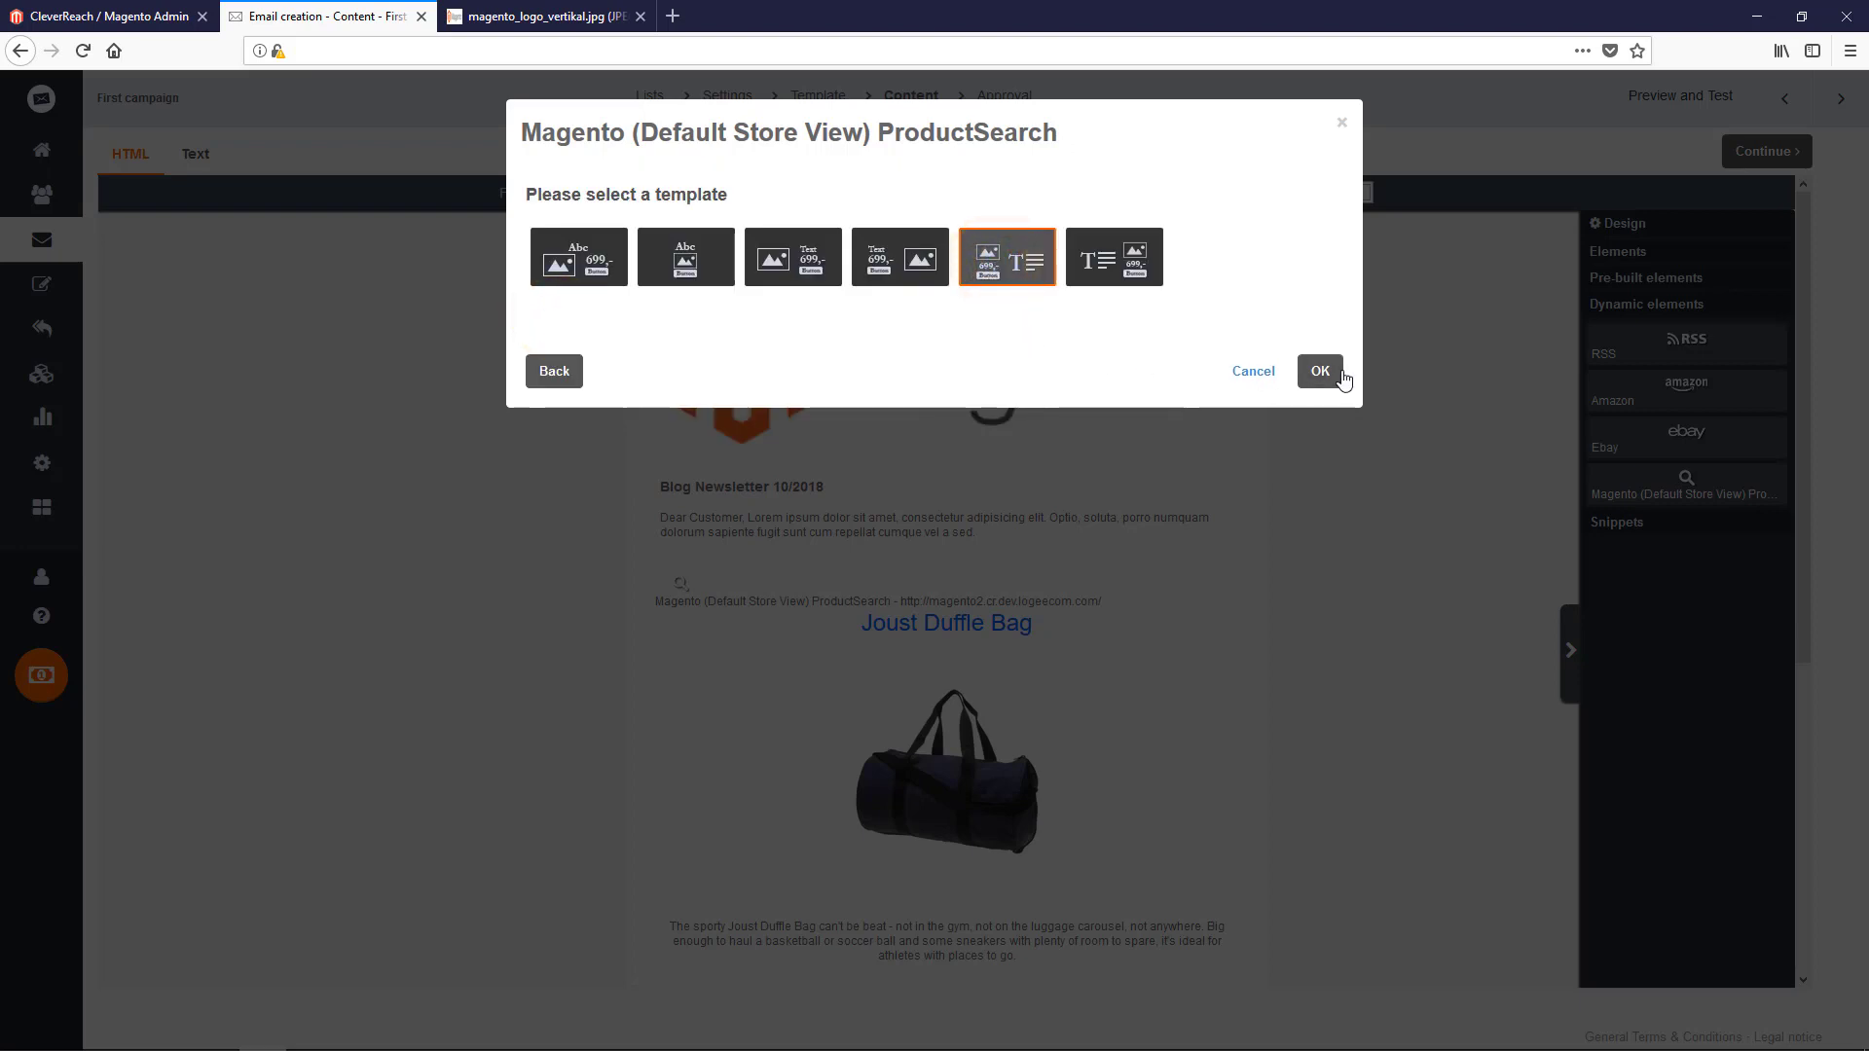
left_click(1321, 371)
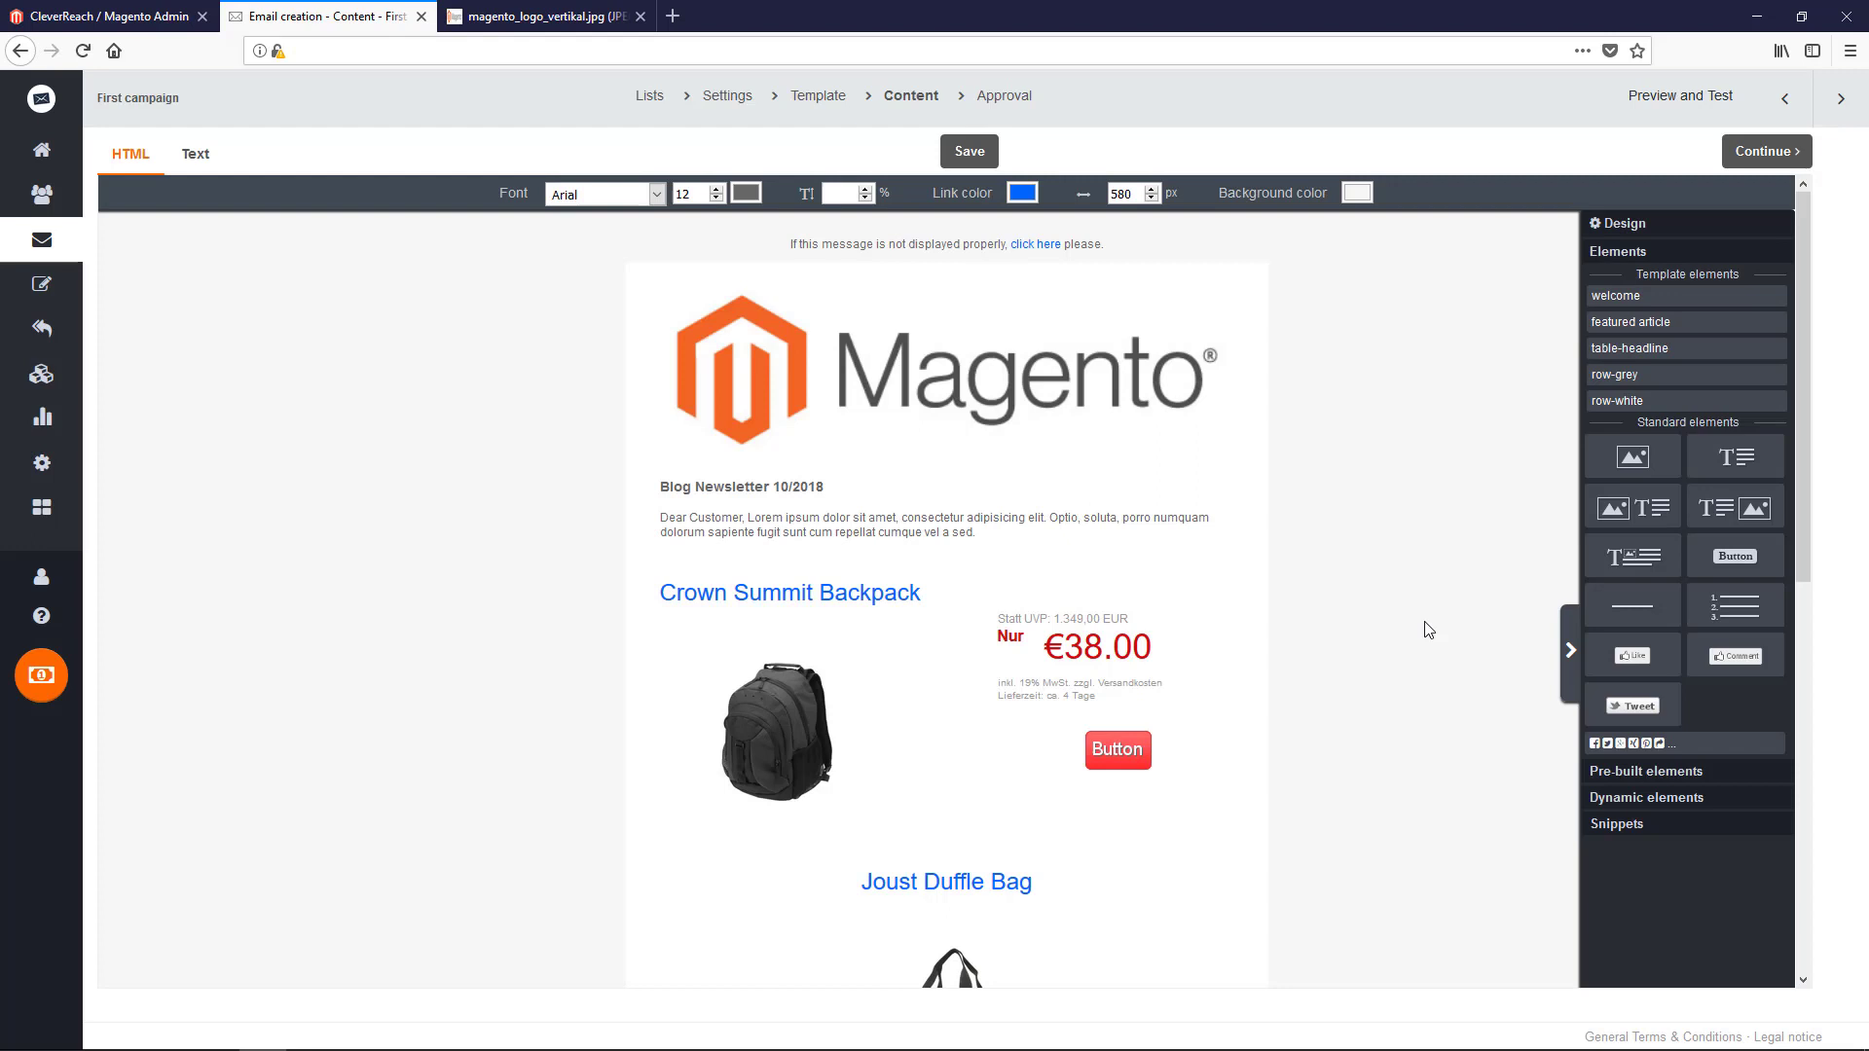